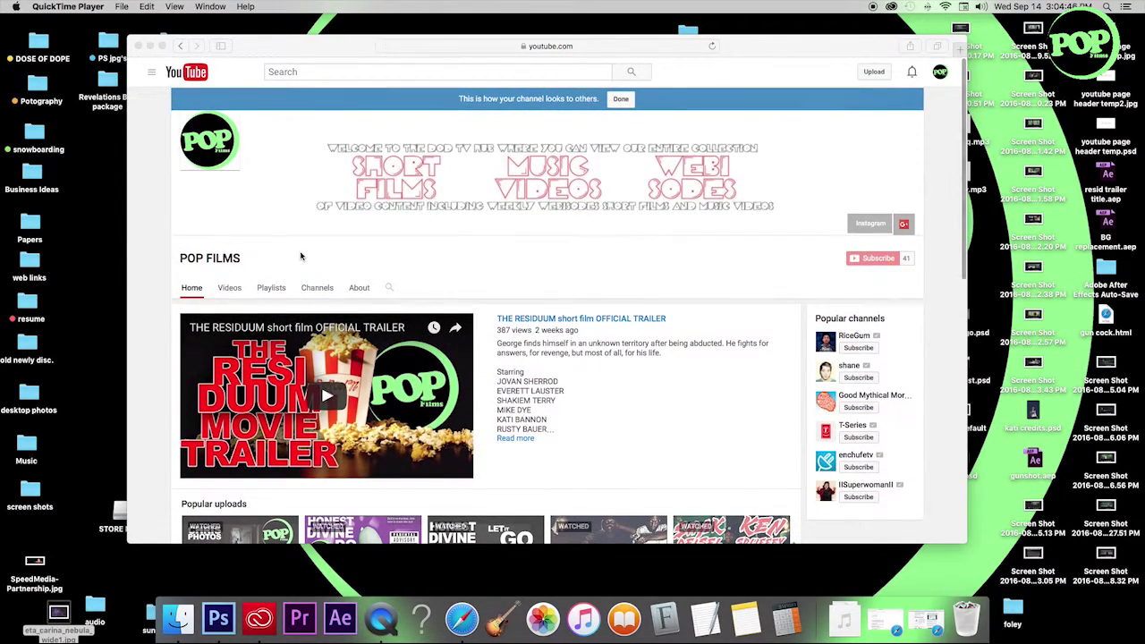
# - Minimize the browser window, switch to Photoshop and play the parallax test.psd timeline animation
pyautogui.scroll(-1, 300, 257)
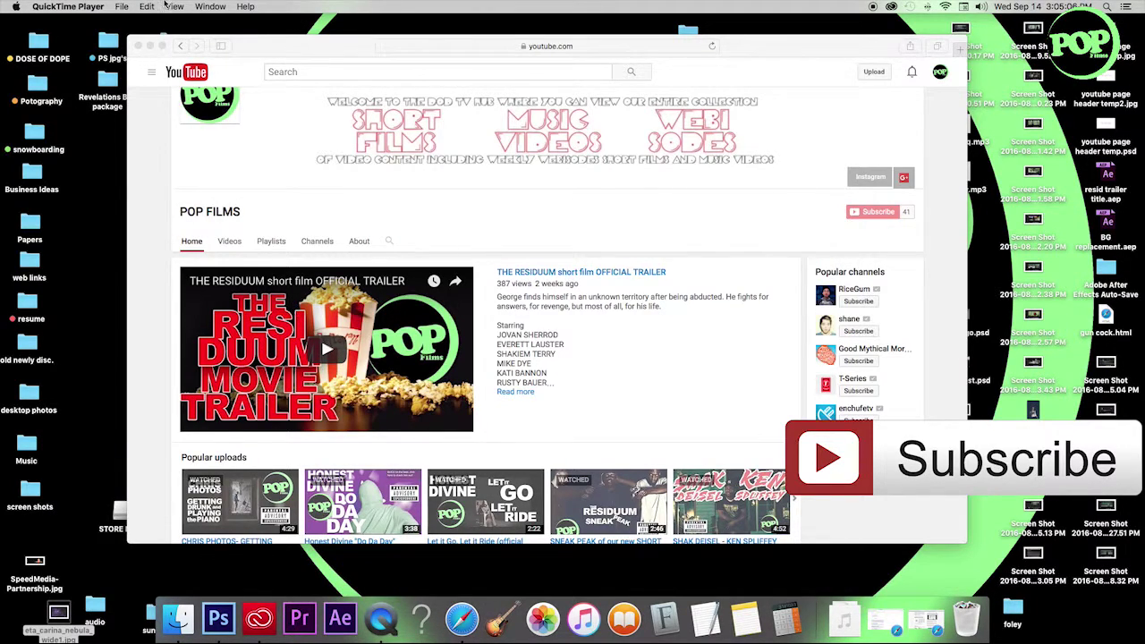
pyautogui.click(151, 46)
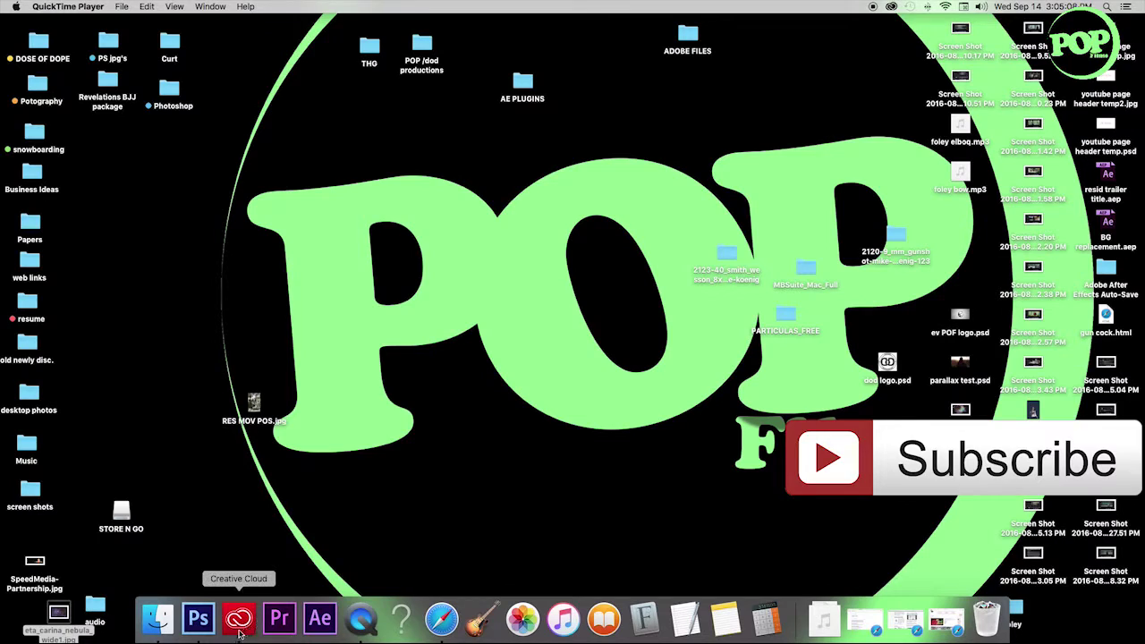
pyautogui.click(201, 624)
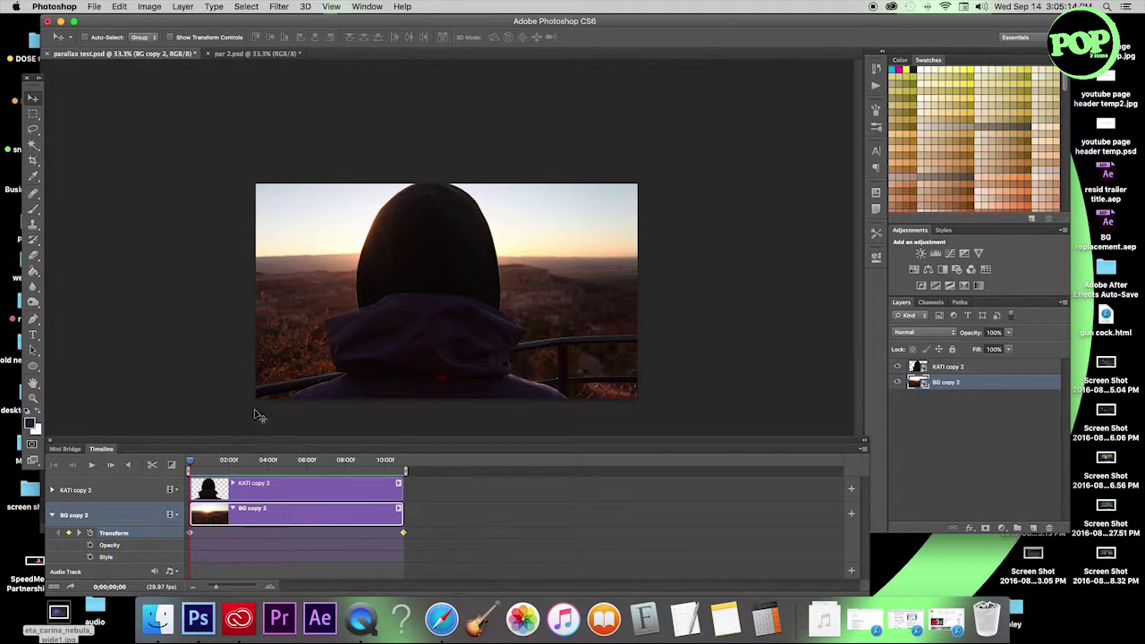
pyautogui.click(93, 466)
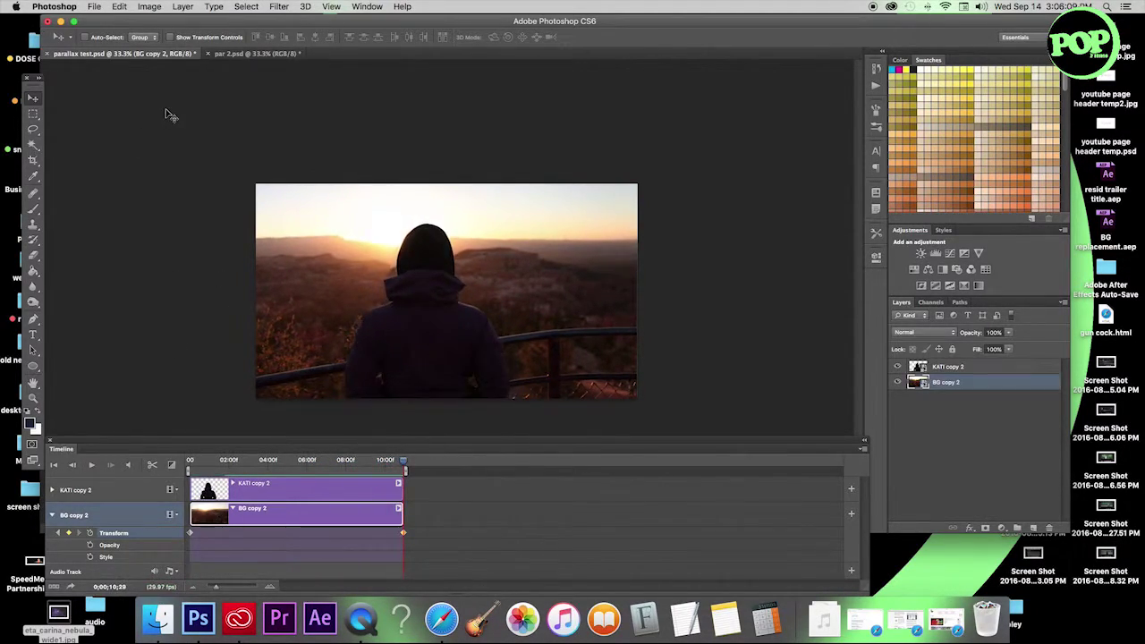
# - Open the recent file IMG_6258.jpg
pyautogui.click(98, 7)
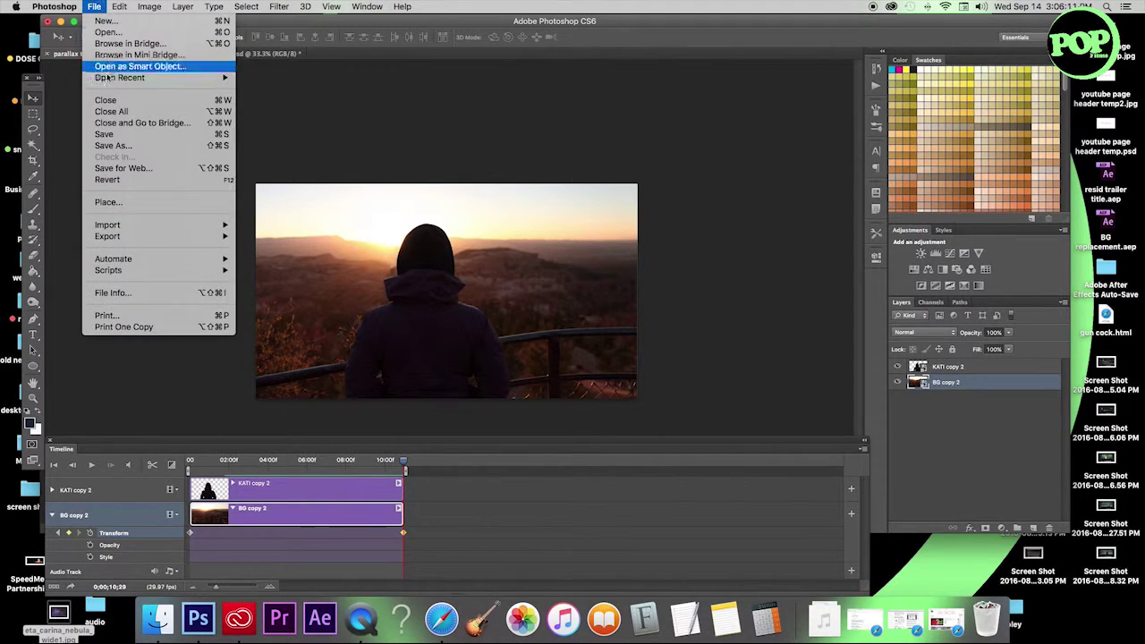
pyautogui.moveTo(143, 79)
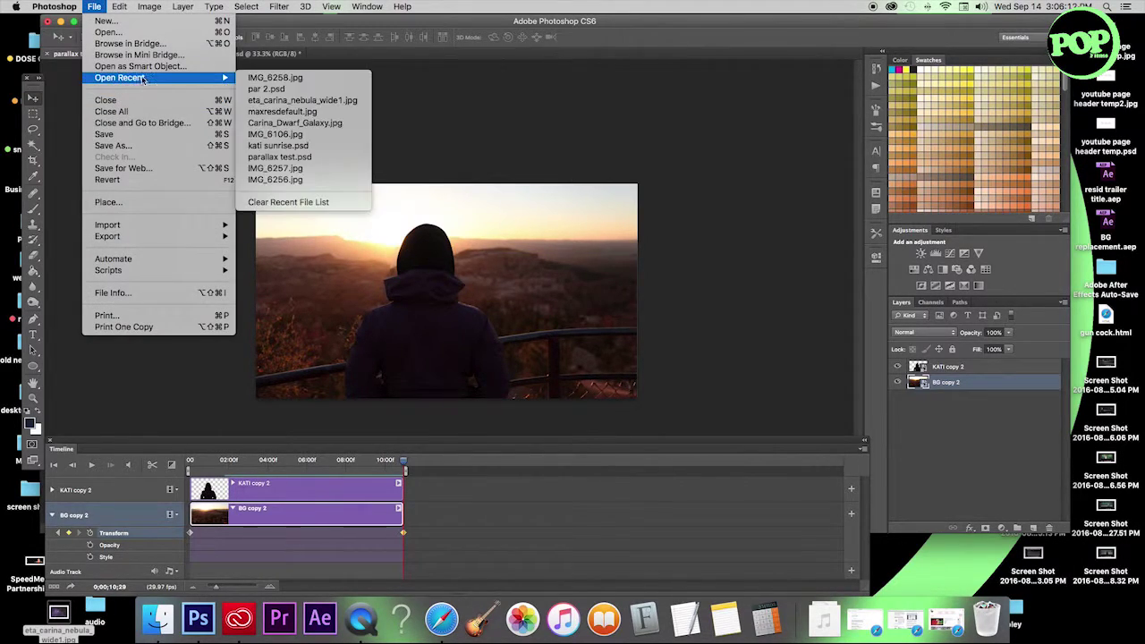
pyautogui.click(265, 81)
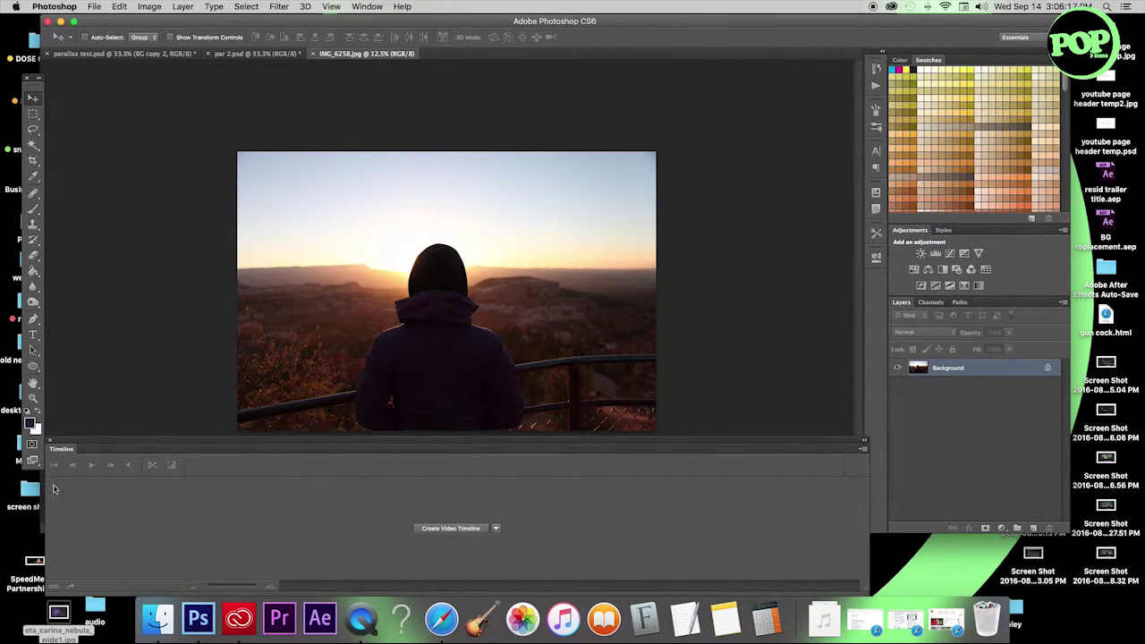
# - Close the Timeline and convert the locked Background into a regular layer named Layer 0
pyautogui.click(51, 441)
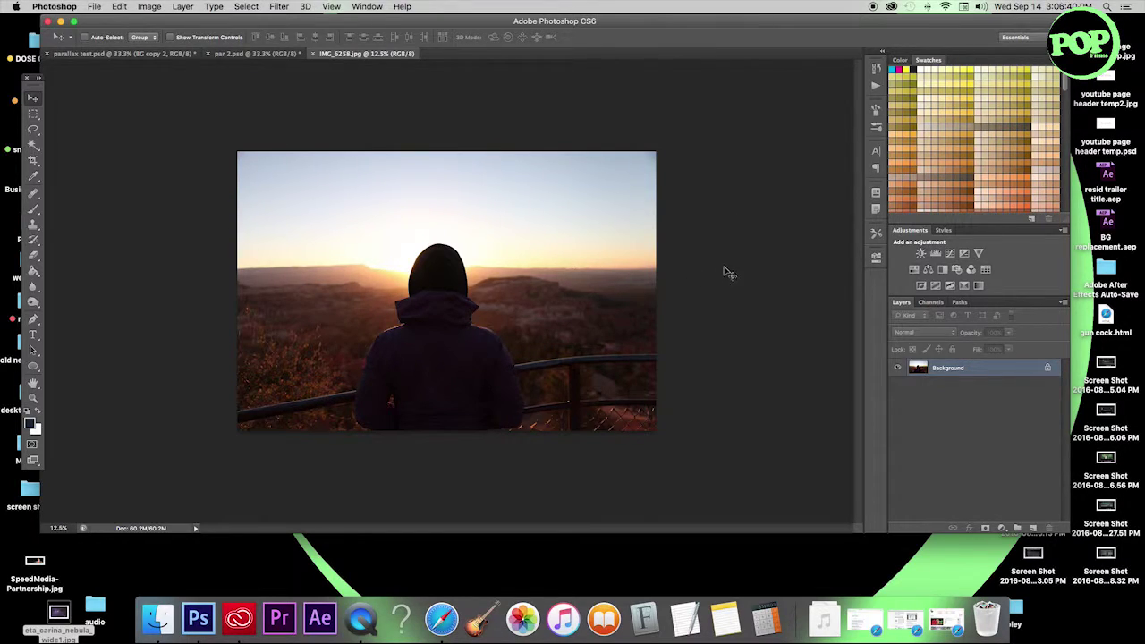
pyautogui.doubleClick(948, 367)
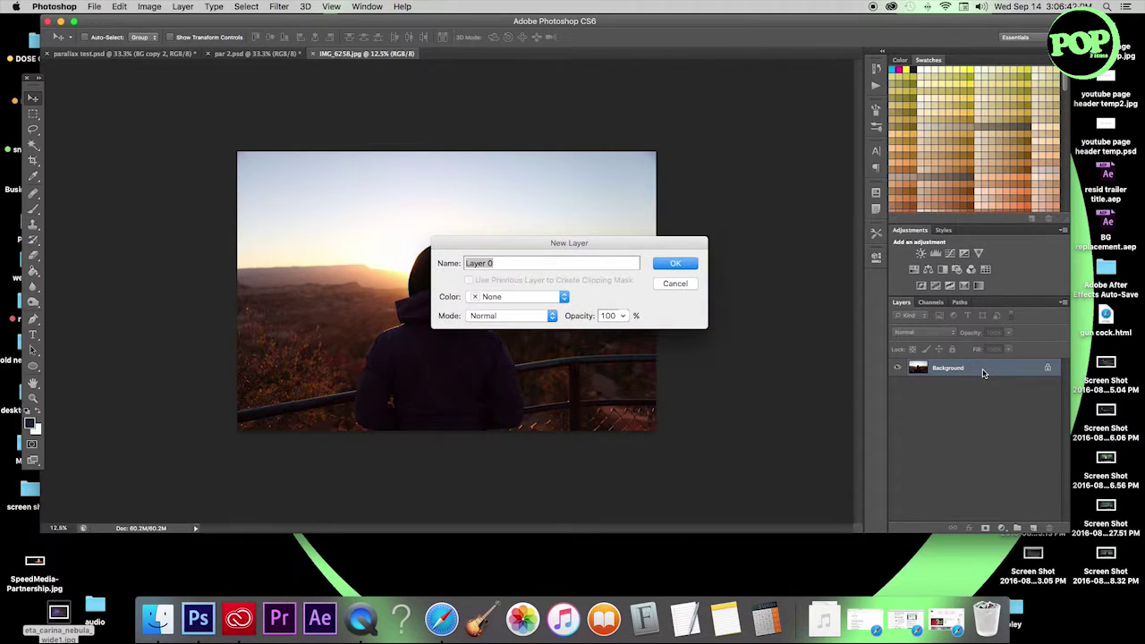
pyautogui.press('Return')
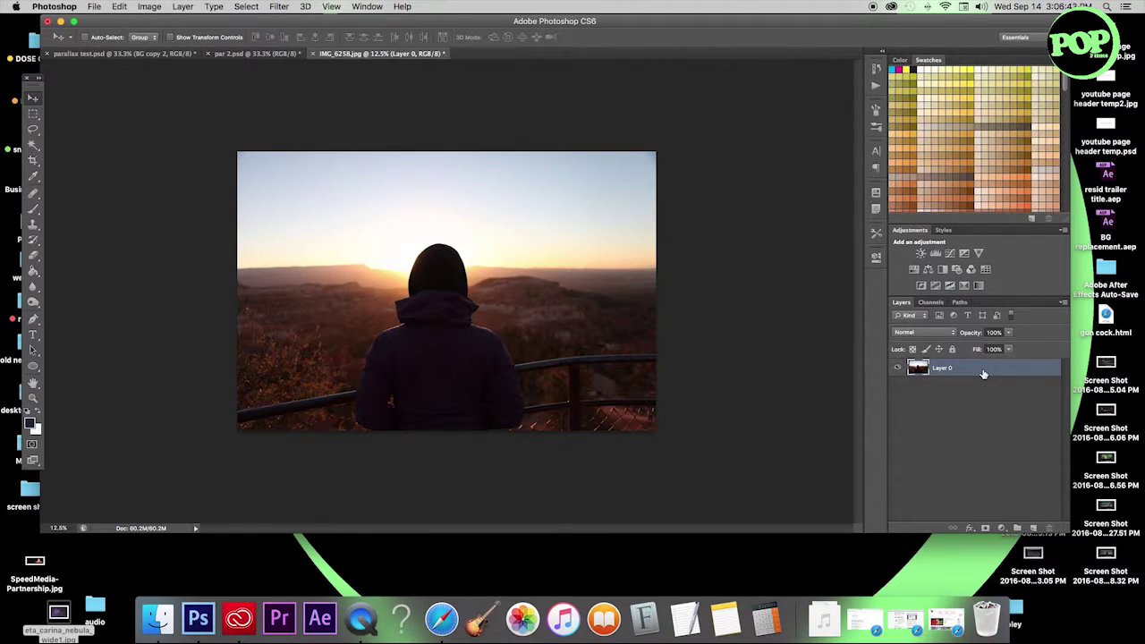
# - Select the hooded person with the Quick Selection tool, subtracting the railing area beside the body
pyautogui.click(33, 321)
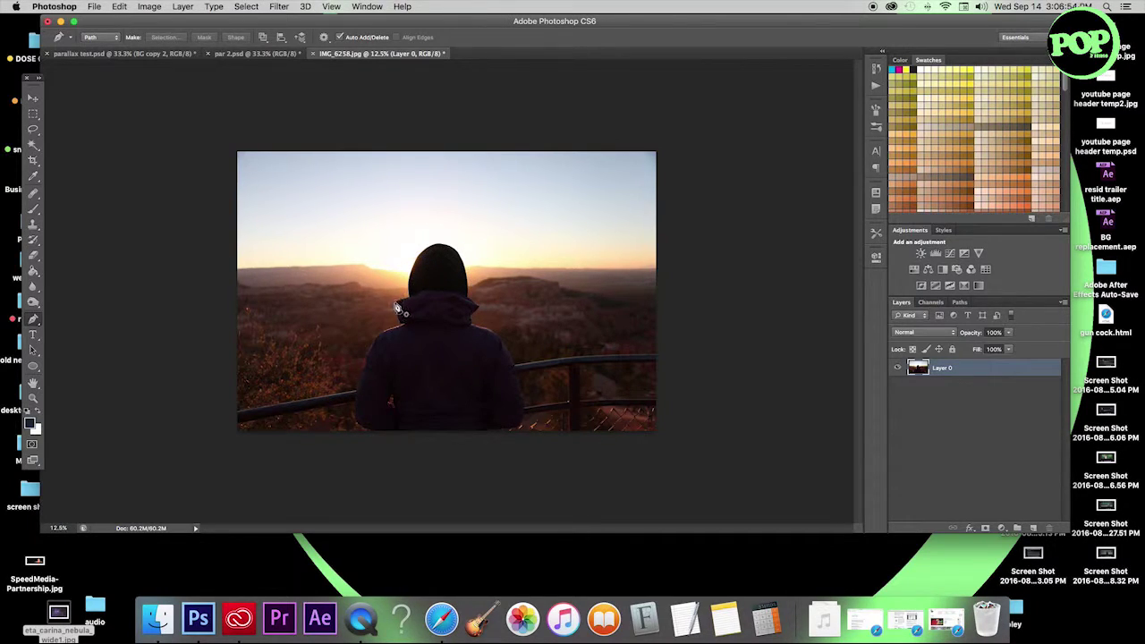
pyautogui.click(32, 146)
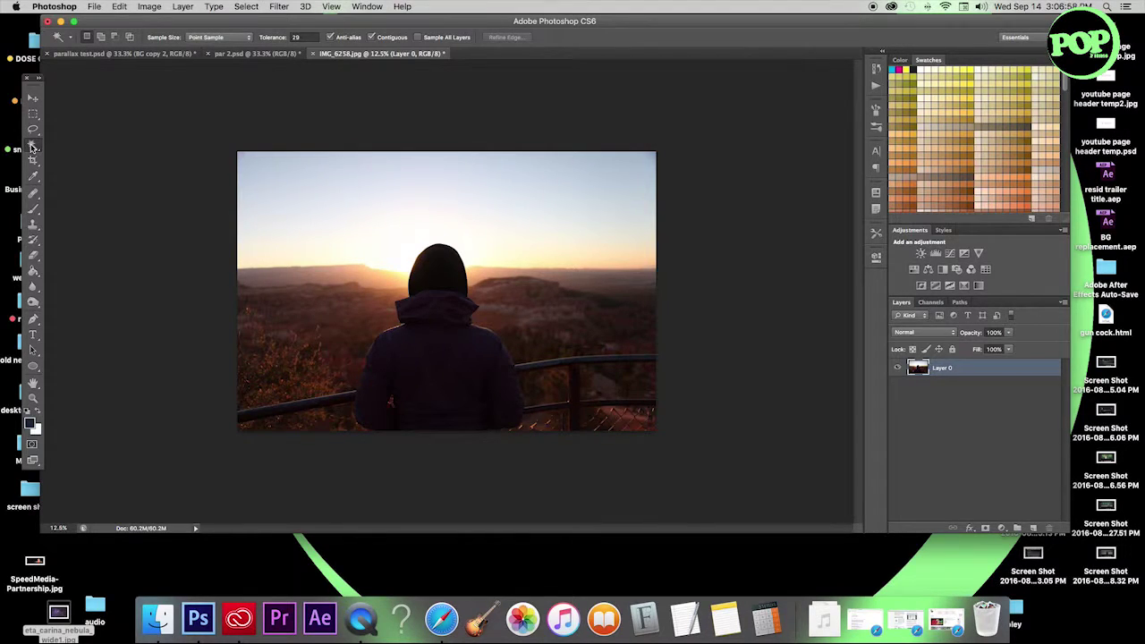
pyautogui.click(32, 147)
pyautogui.click(72, 145)
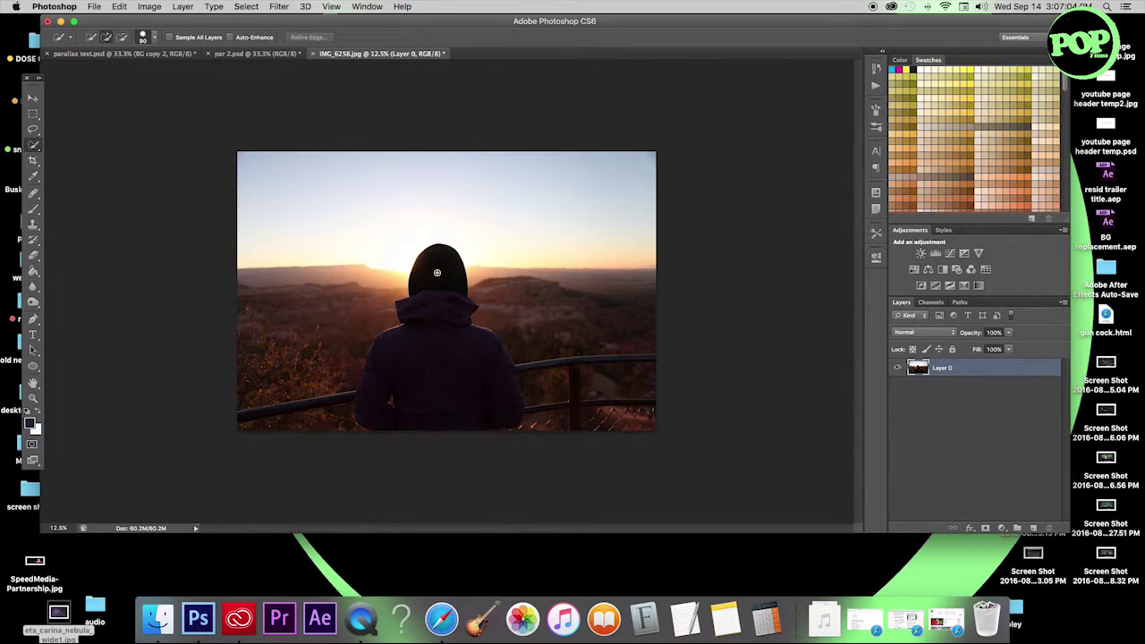
pyautogui.moveTo(447, 253); pyautogui.dragTo(431, 254)
pyautogui.moveTo(420, 314)
pyautogui.mouseDown()
pyautogui.moveTo(408, 362)
pyautogui.moveTo(381, 374)
pyautogui.moveTo(377, 406)
pyautogui.moveTo(512, 351)
pyautogui.moveTo(447, 397)
pyautogui.moveTo(456, 370)
pyautogui.mouseUp()
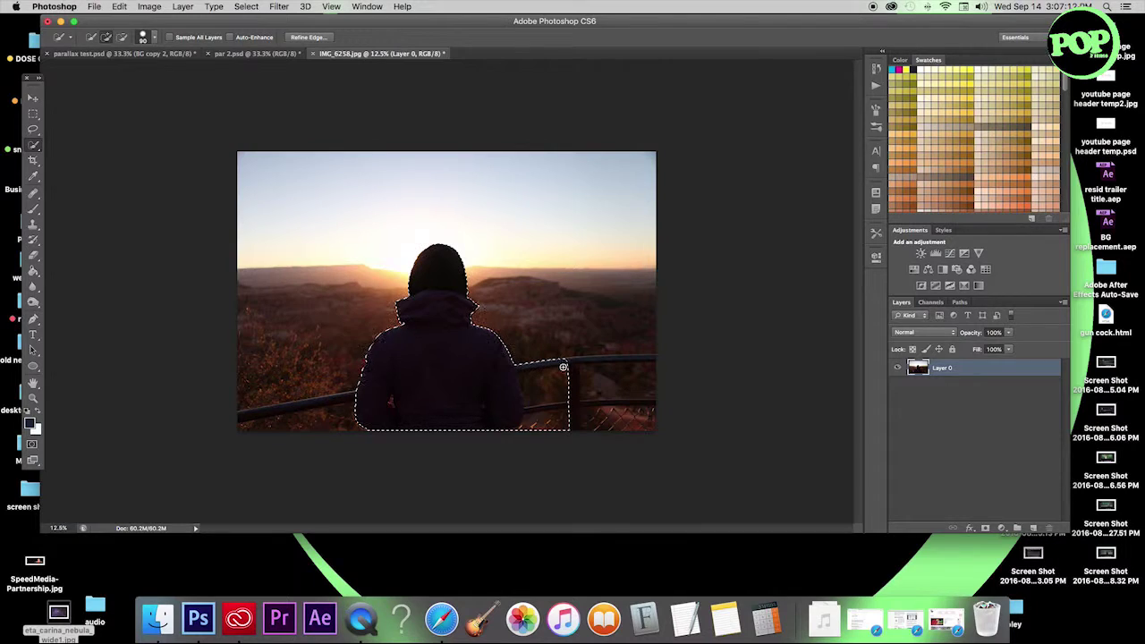
pyautogui.press('alt')
# - Copy the selected person onto a new layer and hide the original photo on Layer 0
pyautogui.press('super+j')
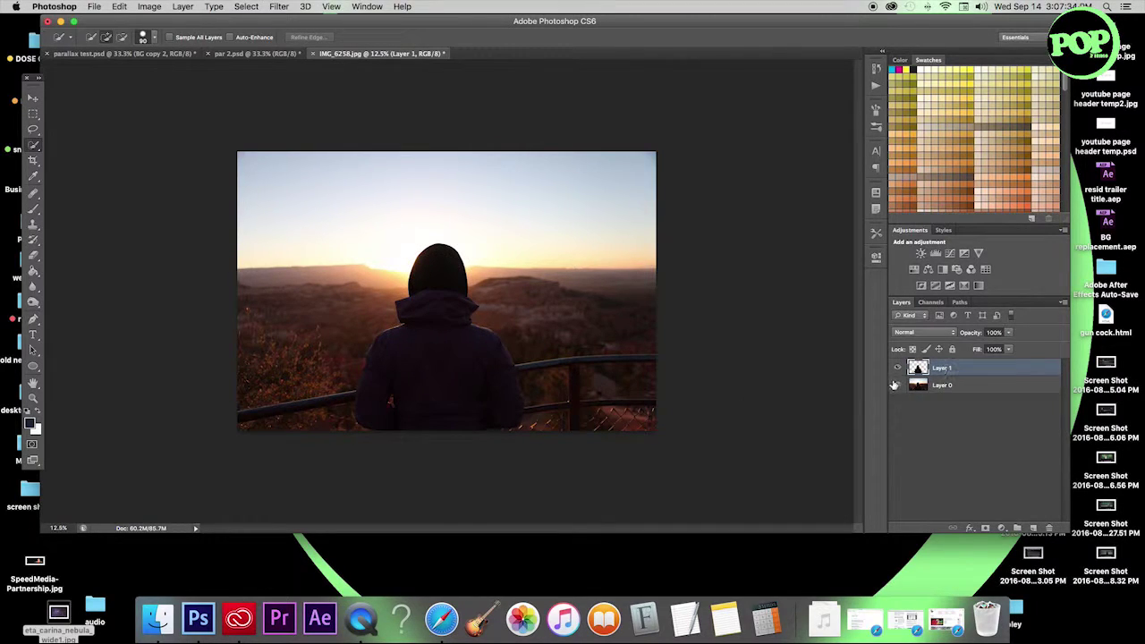
pyautogui.click(898, 385)
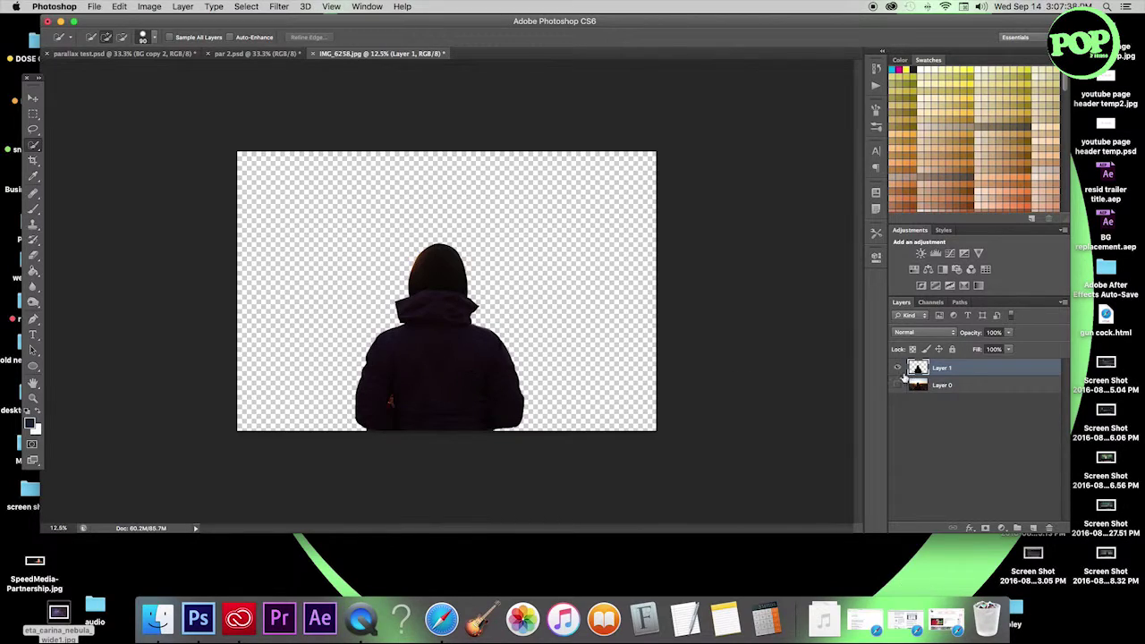
pyautogui.click(898, 384)
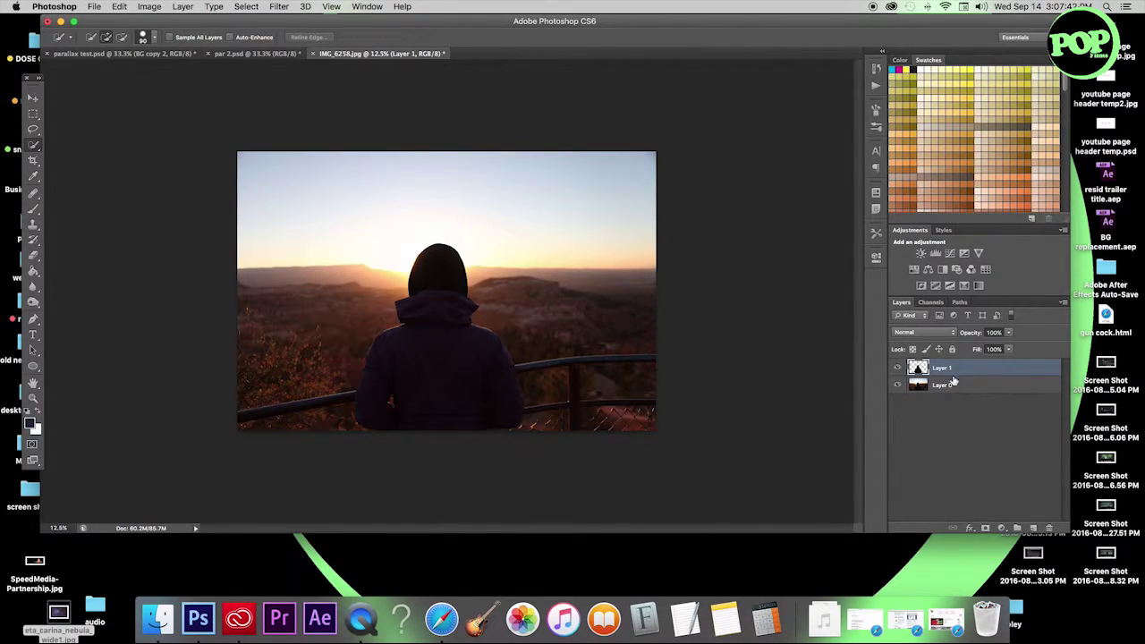
pyautogui.click(898, 385)
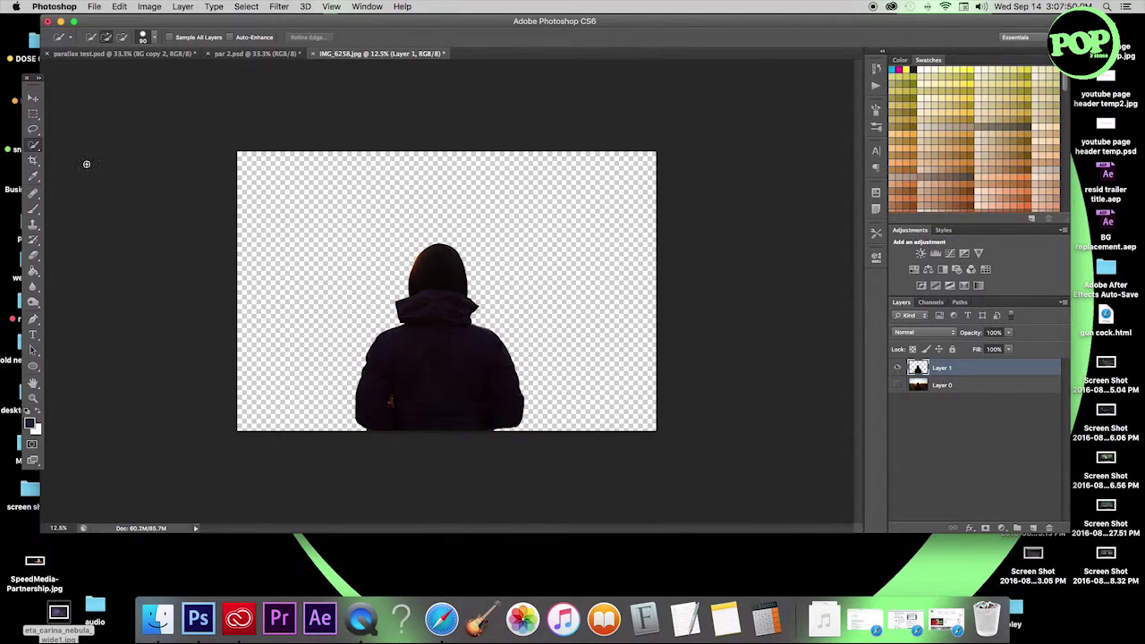
# - Select the transparent area around the cut-out with the Magic Wand and invert the selection to the person
pyautogui.moveTo(34, 148); pyautogui.dragTo(88, 153)
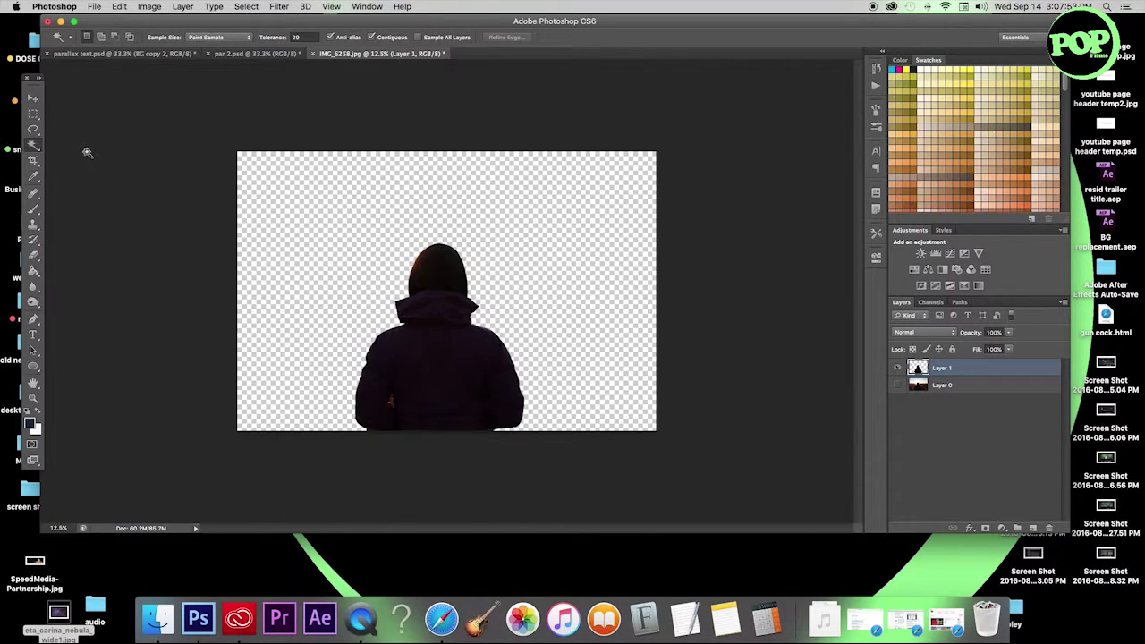
pyautogui.click(320, 238)
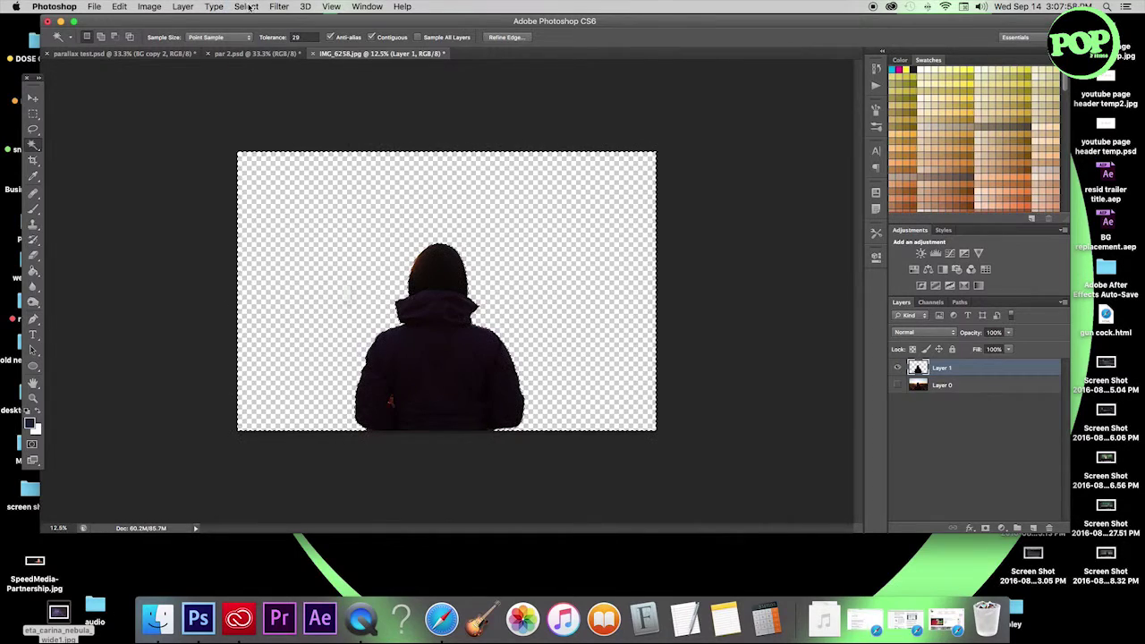
pyautogui.click(249, 6)
pyautogui.click(265, 53)
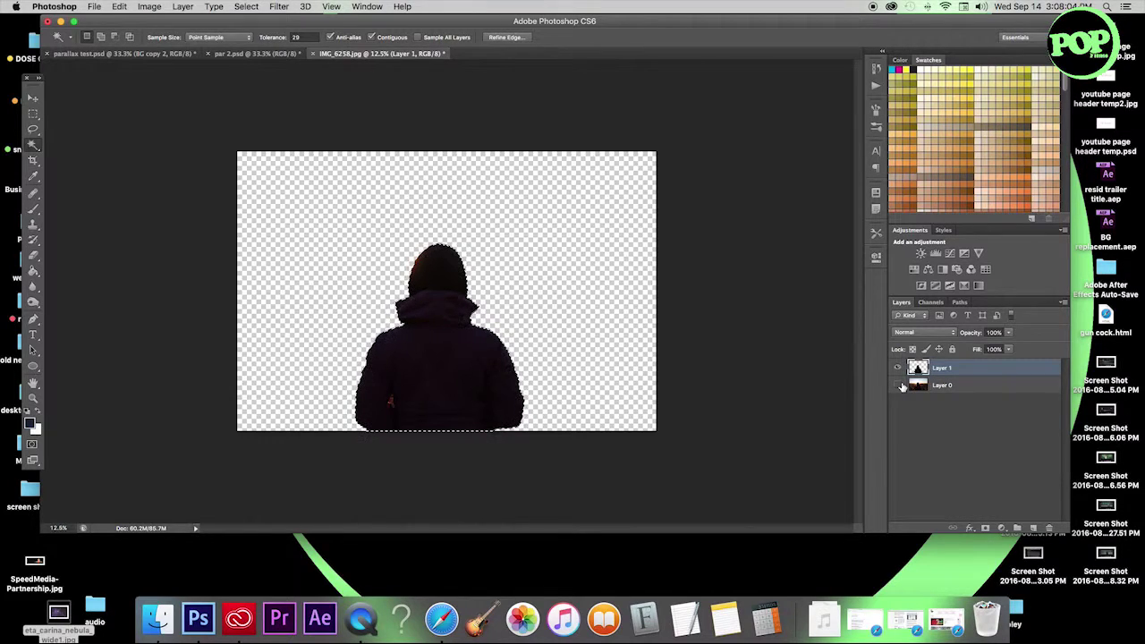
# - Rename the cut-out layer SUBJECT and the original photo layer BG
pyautogui.doubleClick(942, 368)
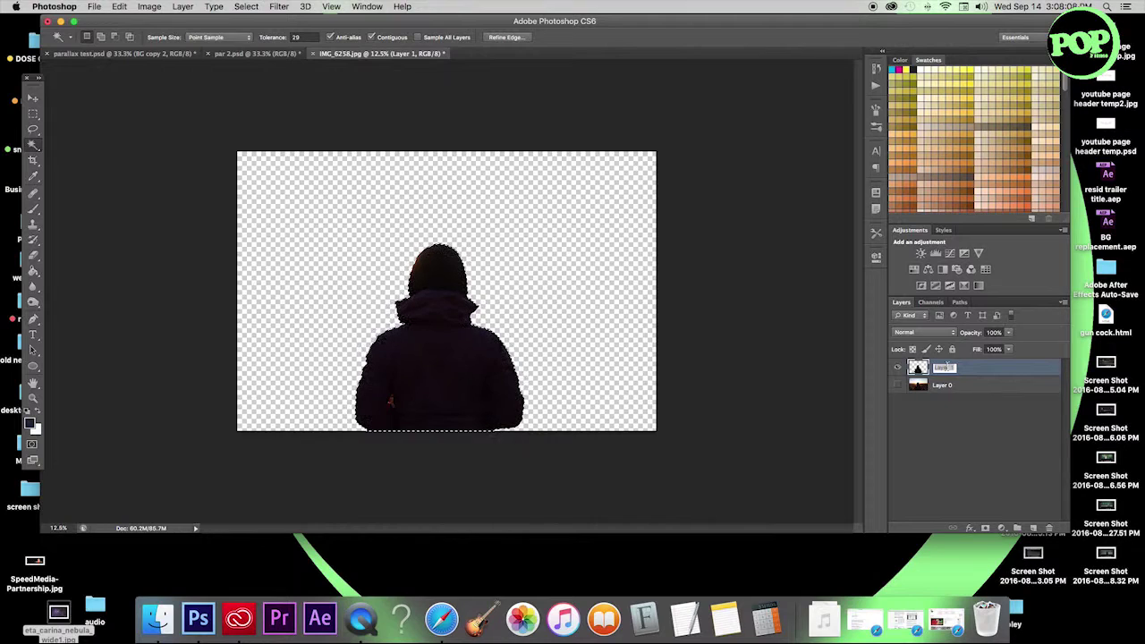
pyautogui.write('SUBJECT')
pyautogui.press('Return')
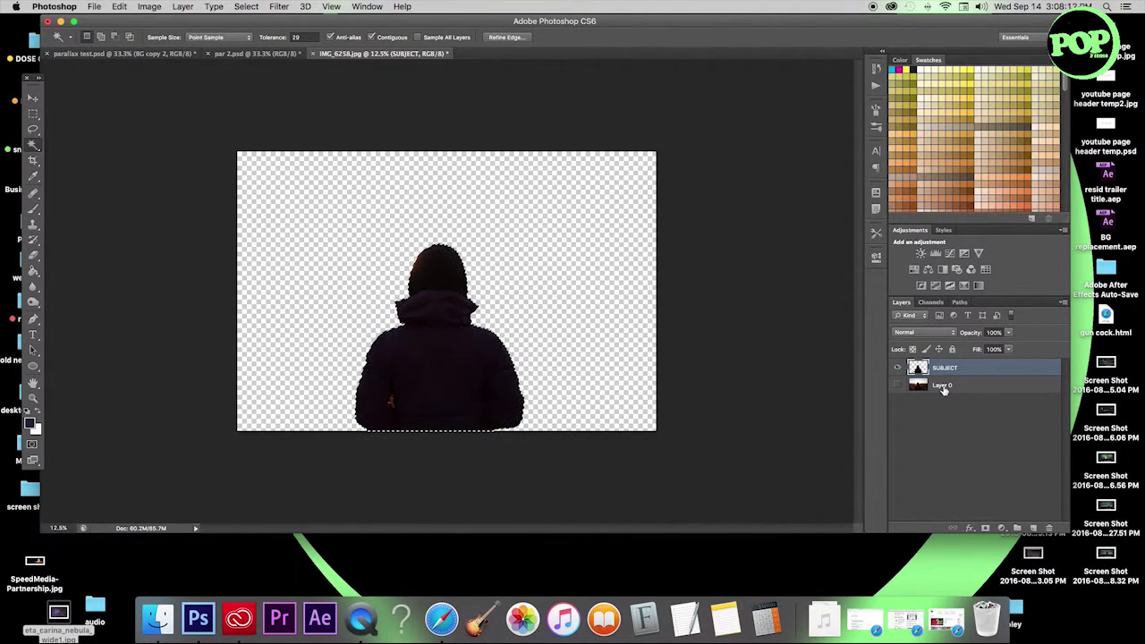
pyautogui.doubleClick(944, 385)
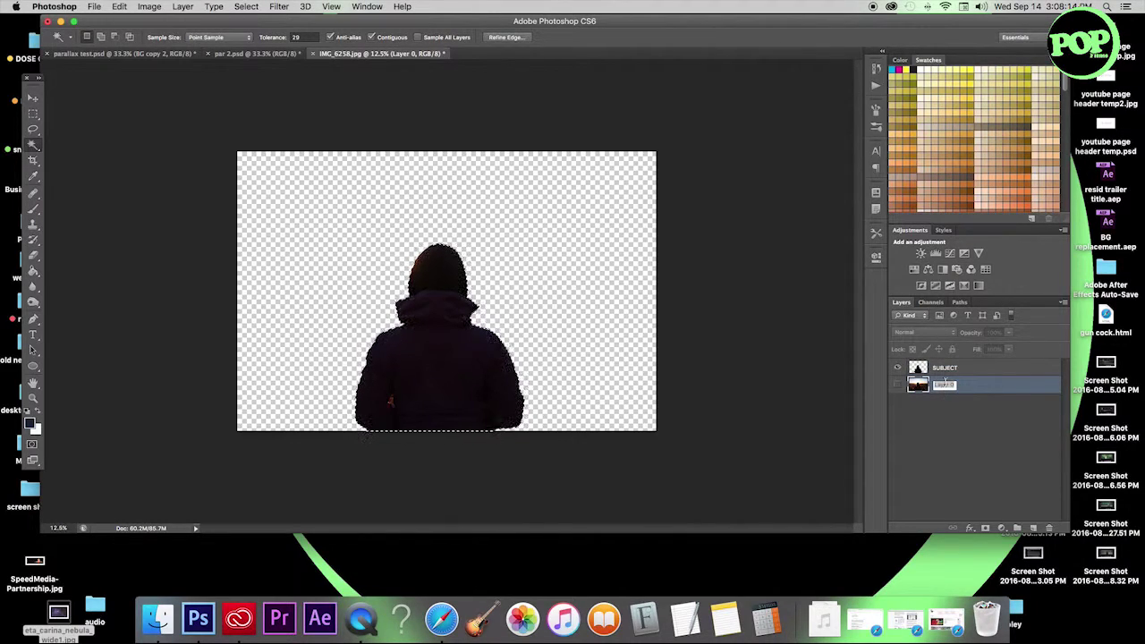
pyautogui.write('BG')
pyautogui.press('Return')
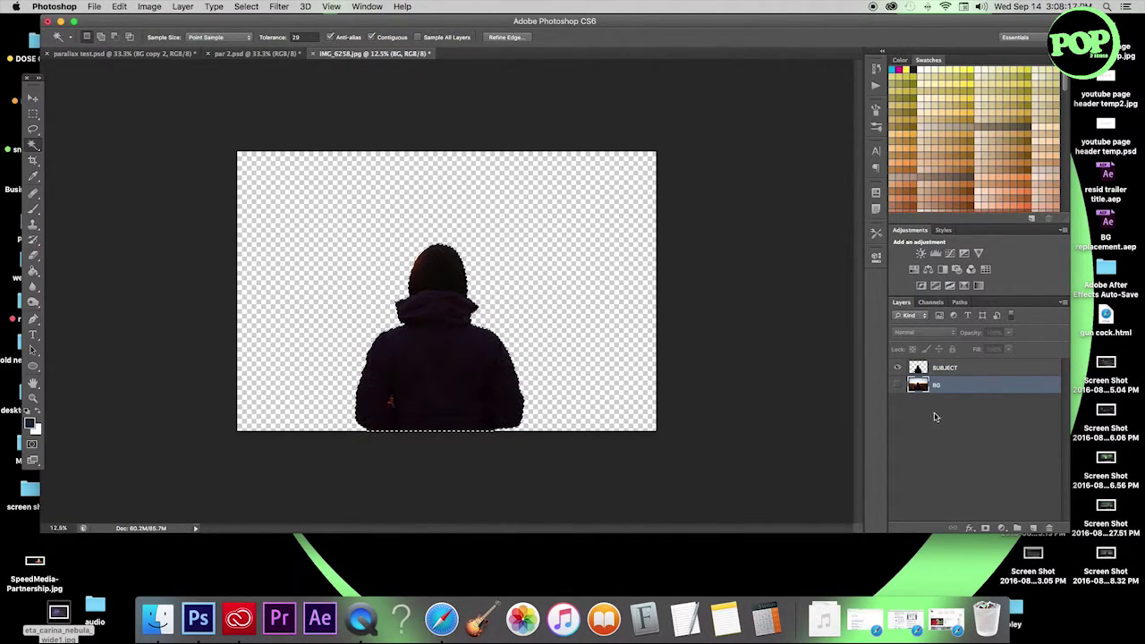
# - Show the BG layer and clear the person-shaped selection from it
pyautogui.click(897, 386)
pyautogui.click(936, 370)
pyautogui.click(937, 384)
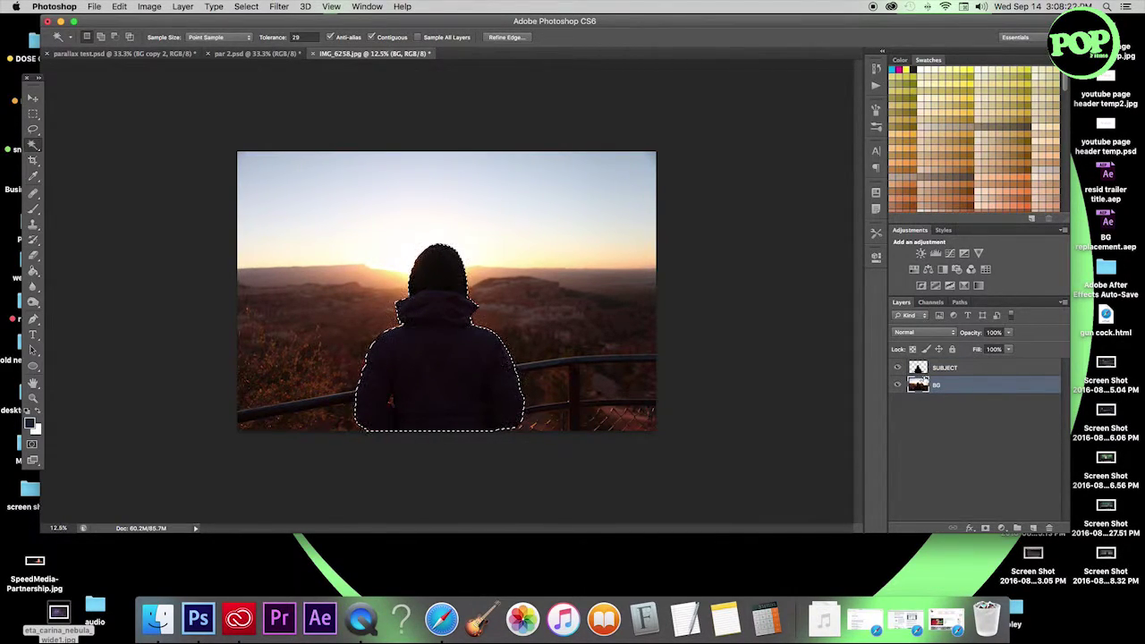
pyautogui.click(899, 384)
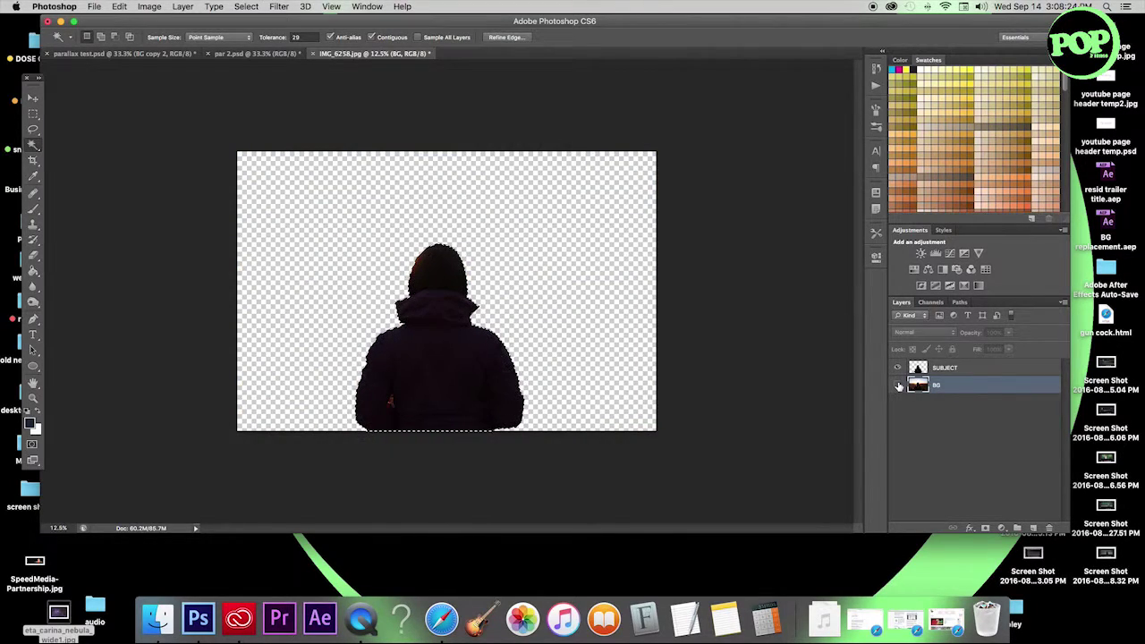
pyautogui.click(899, 385)
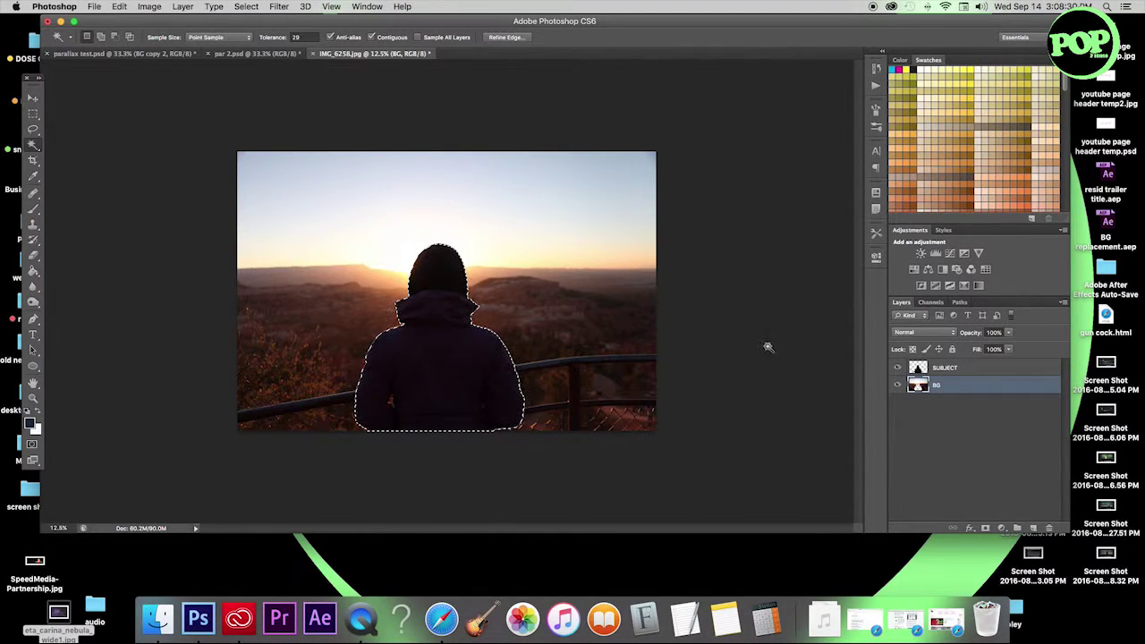
pyautogui.click(898, 369)
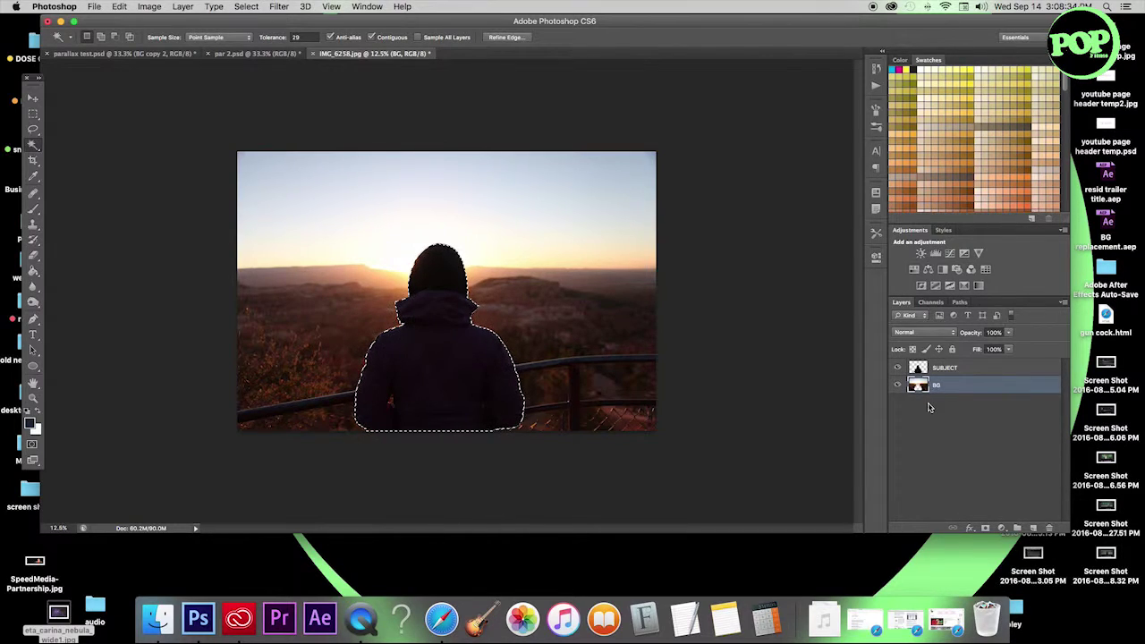
# - Fill the selection on the BG layer with Content-Aware contents in Normal mode at 100% opacity, and hide the SUBJECT layer
pyautogui.click(118, 6)
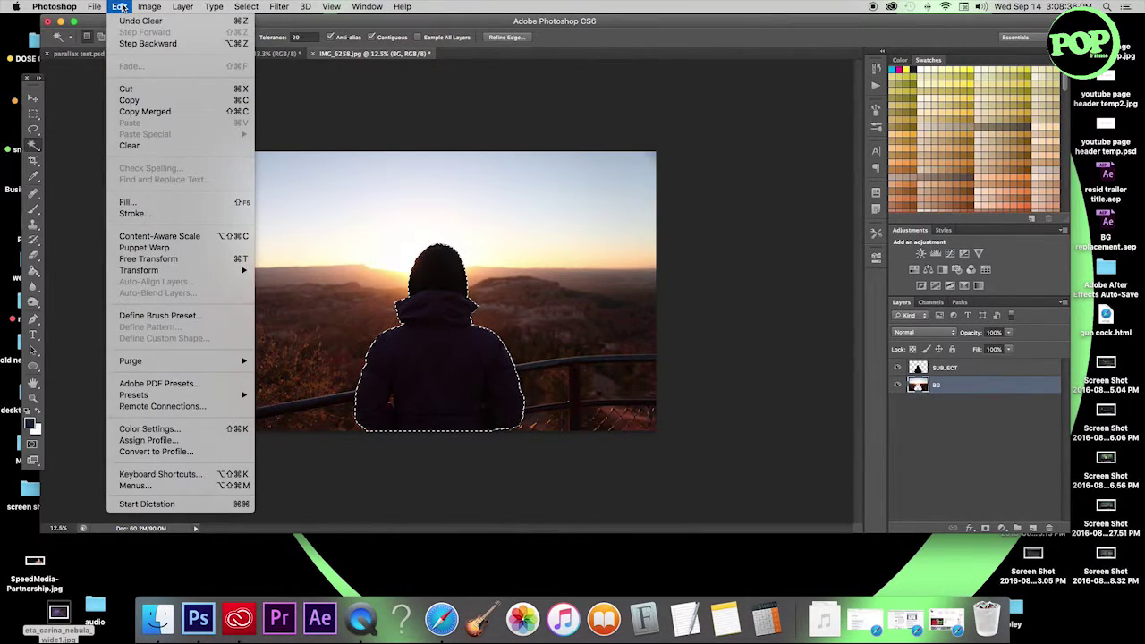
pyautogui.click(130, 202)
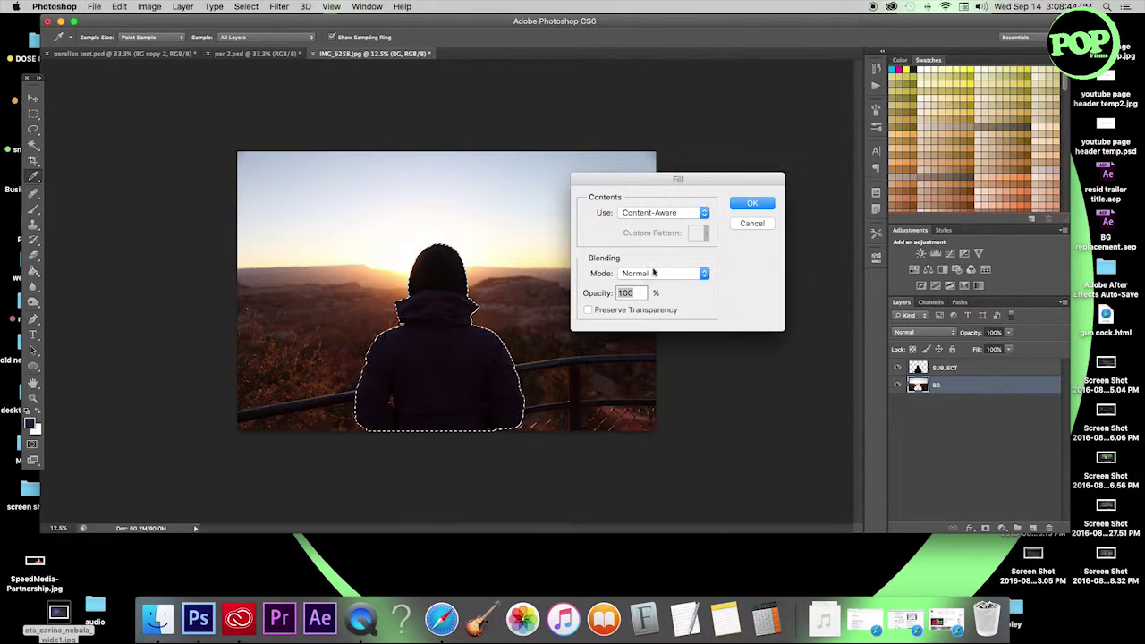
pyautogui.click(750, 204)
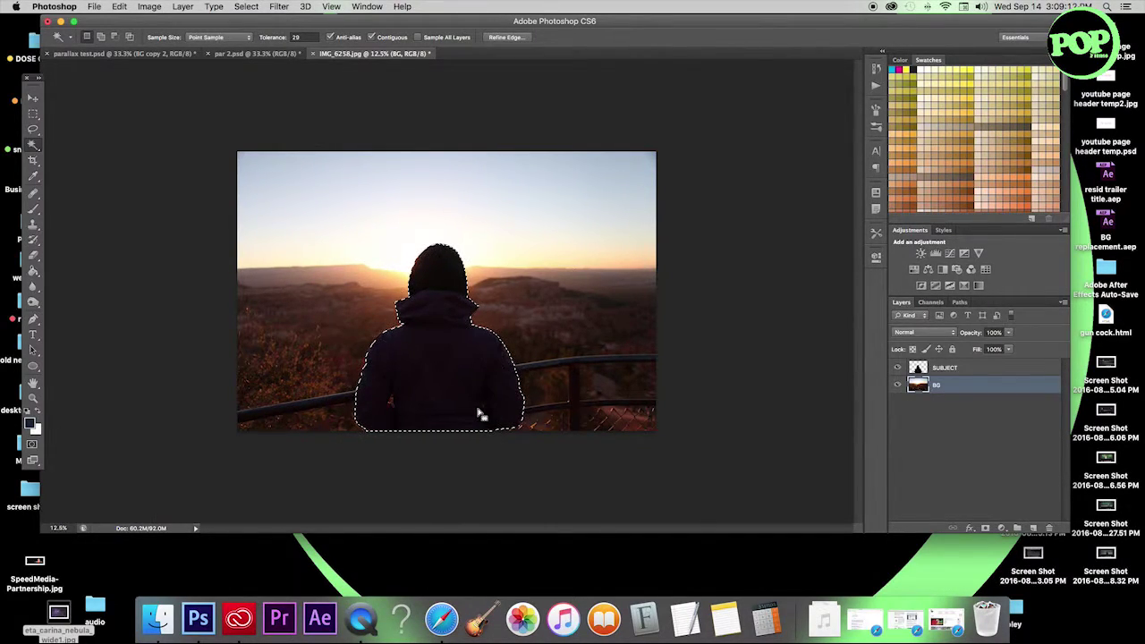
pyautogui.click(897, 367)
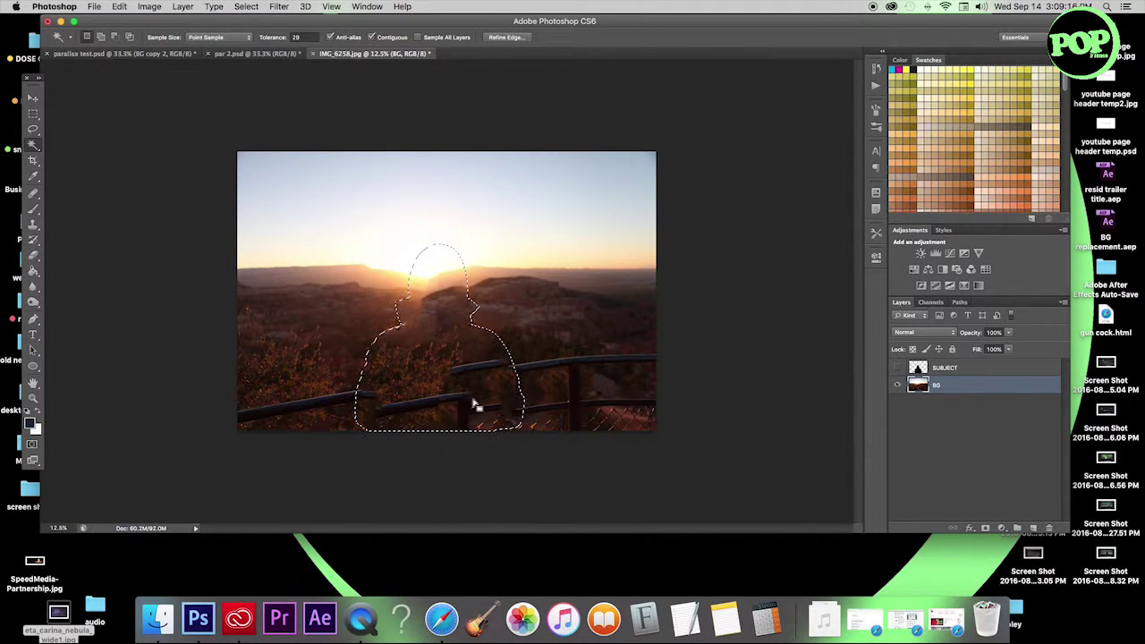
# - Lasso the leftover outline by the railing on the BG layer, fill it with Content-Aware at 100% opacity, and clear the selection
pyautogui.press('super+d')
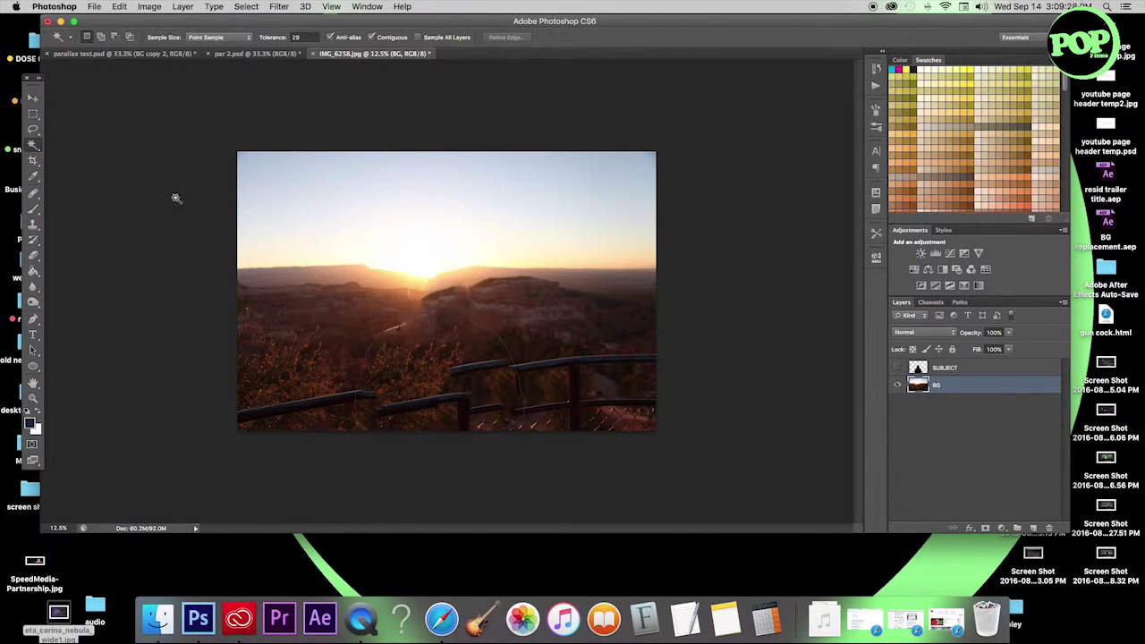
pyautogui.click(33, 130)
pyautogui.moveTo(525, 433)
pyautogui.mouseDown()
pyautogui.moveTo(527, 364)
pyautogui.moveTo(473, 322)
pyautogui.moveTo(463, 338)
pyautogui.moveTo(492, 387)
pyautogui.moveTo(485, 429)
pyautogui.moveTo(513, 431)
pyautogui.mouseUp()
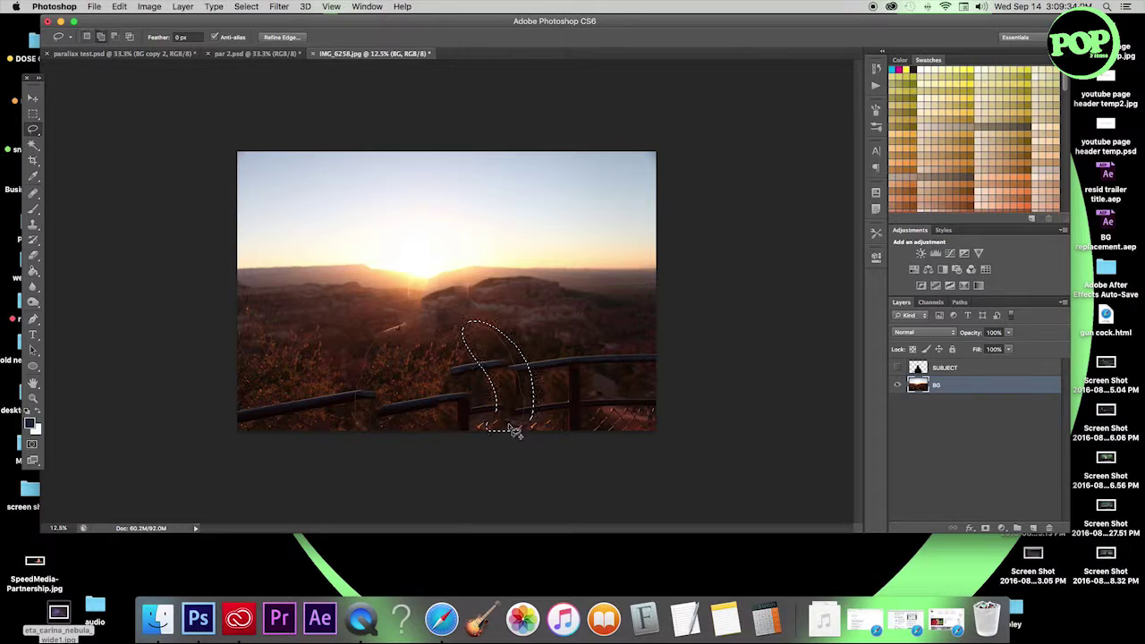
pyautogui.hotkey('shift', 'BackSpace')
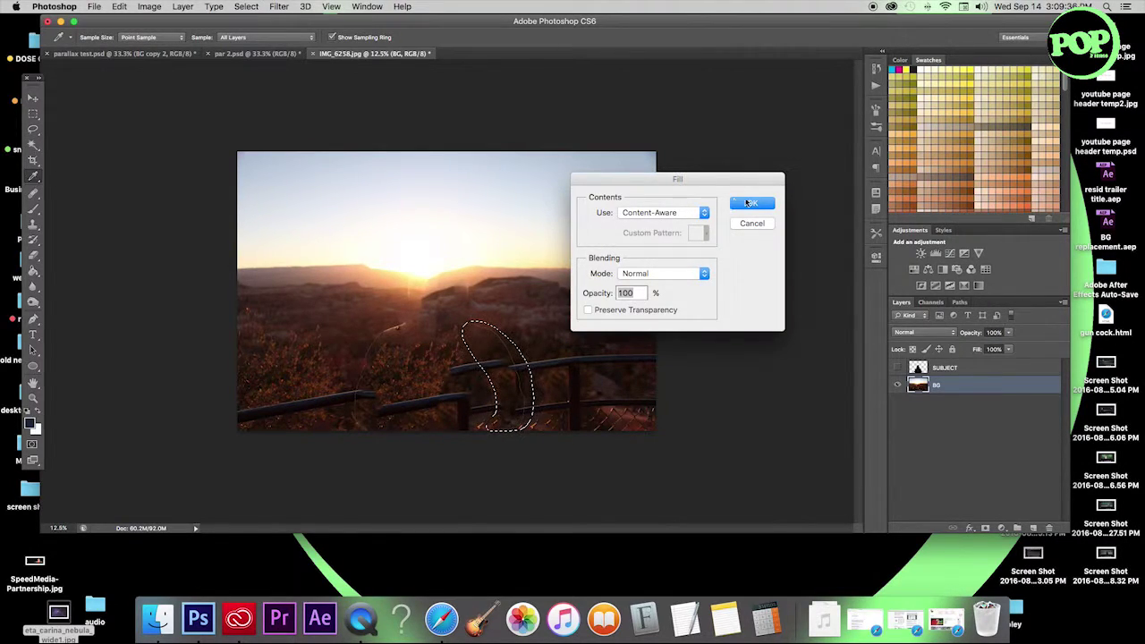
pyautogui.press('Return')
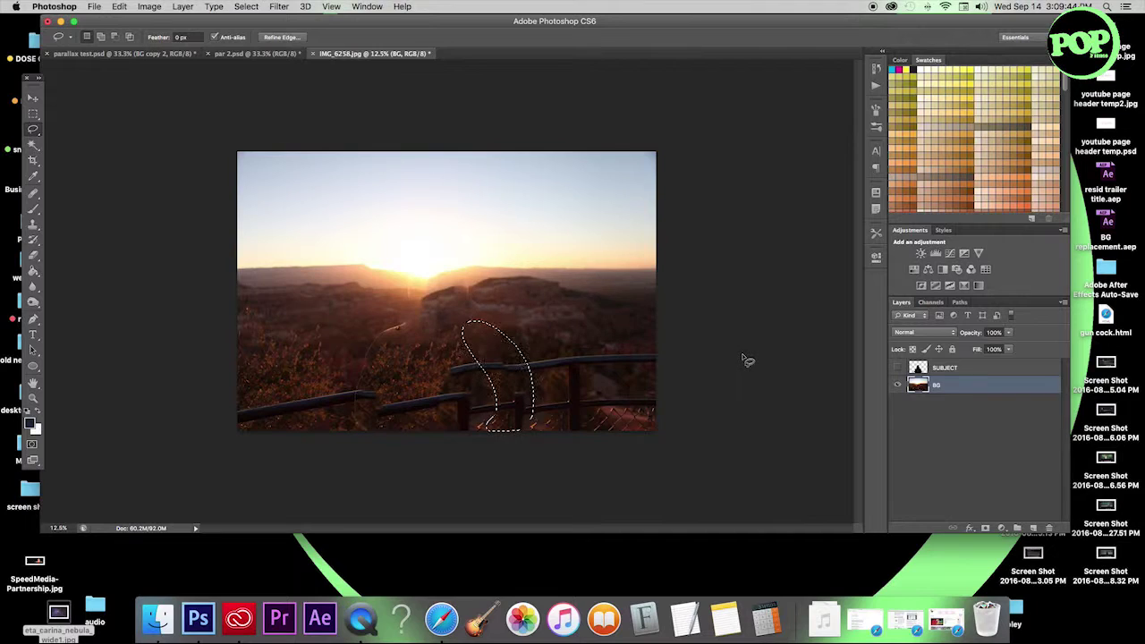
pyautogui.press('super+d')
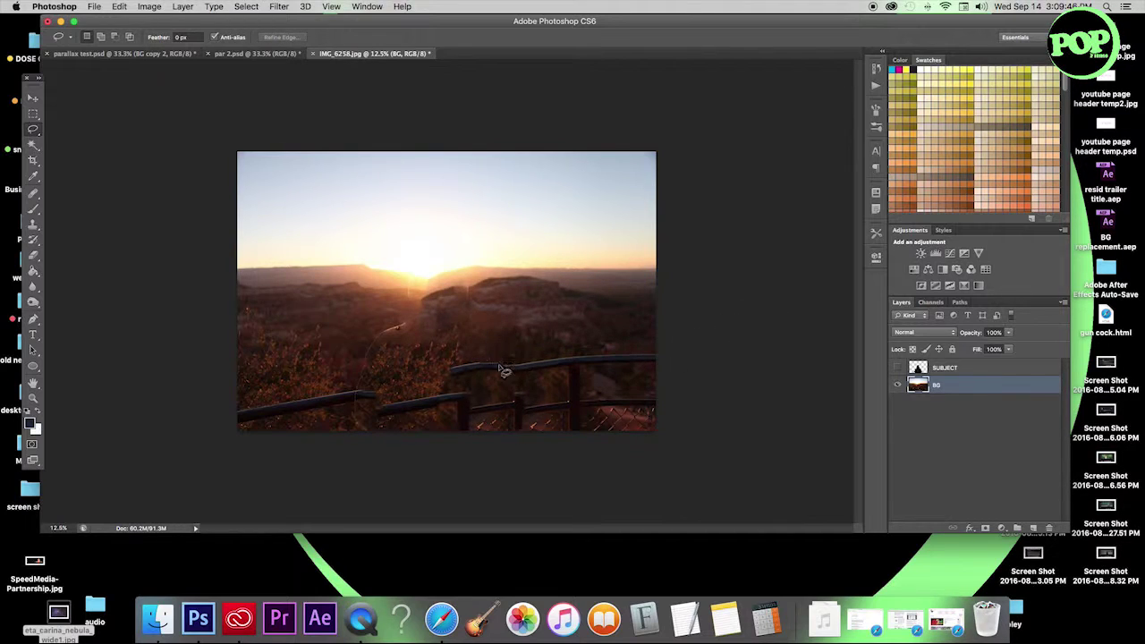
# - Lasso a large area around the person's former place, including the sun, fill it with Content-Aware contents, and deselect
pyautogui.moveTo(472, 322)
pyautogui.mouseDown()
pyautogui.moveTo(522, 274)
pyautogui.moveTo(434, 210)
pyautogui.moveTo(320, 369)
pyautogui.moveTo(322, 473)
pyautogui.moveTo(477, 421)
pyautogui.moveTo(497, 311)
pyautogui.mouseUp()
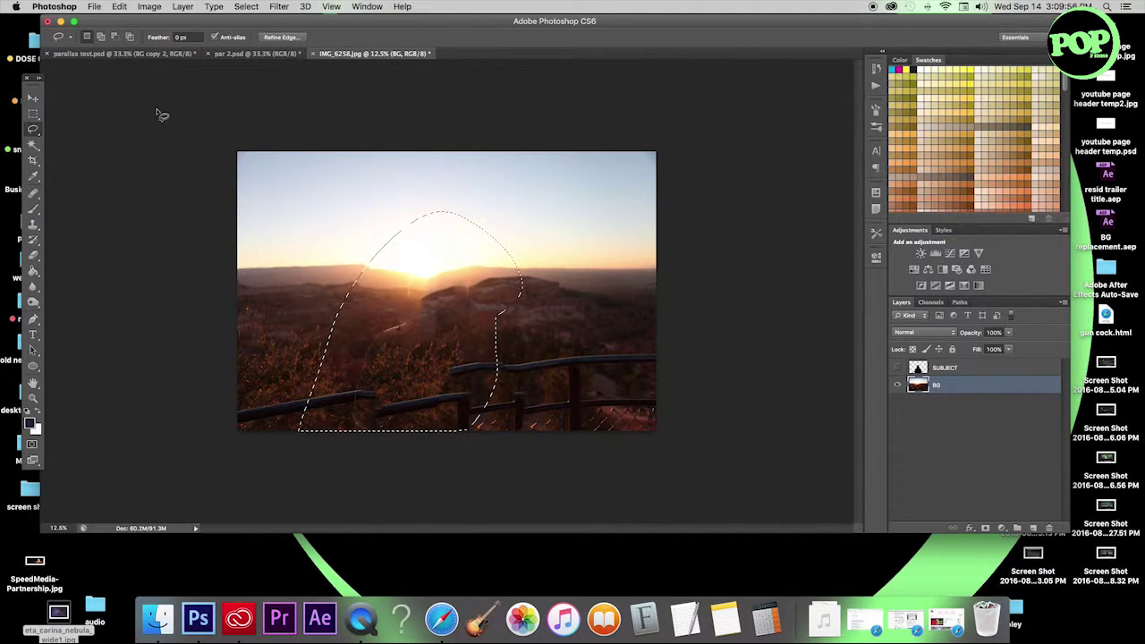
pyautogui.hotkey('shift', 'BackSpace')
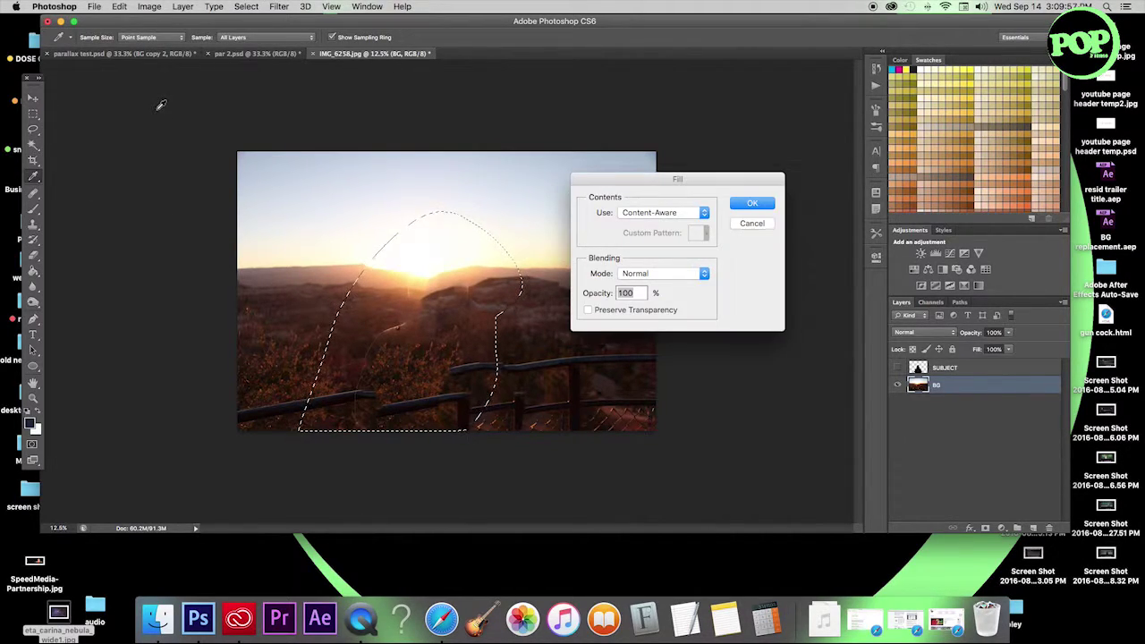
pyautogui.click(748, 206)
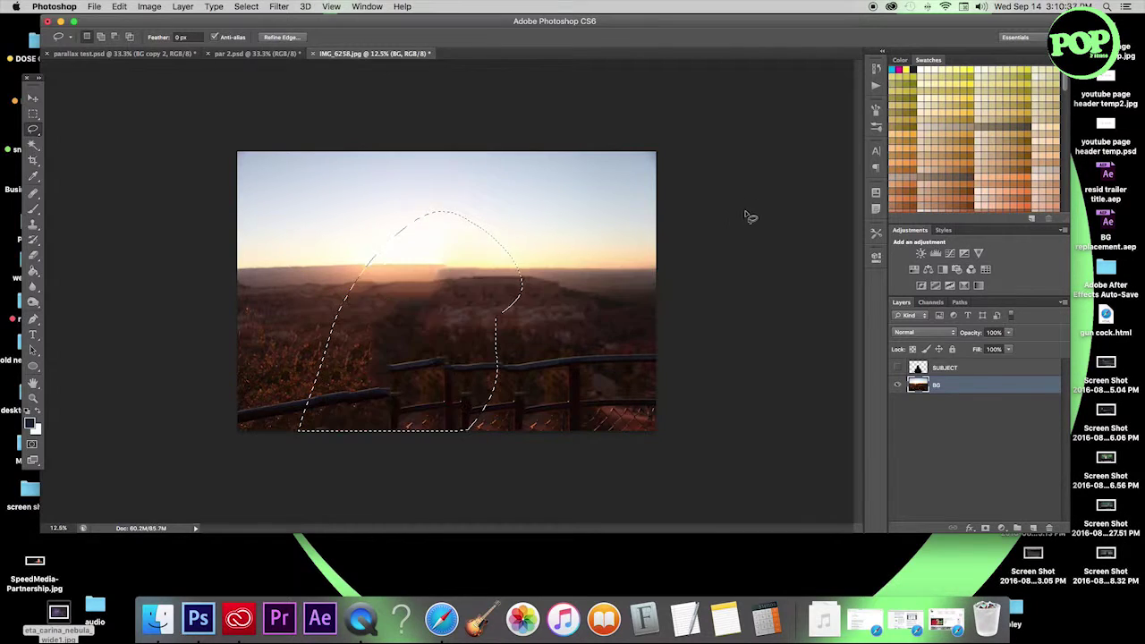
pyautogui.press('super+d')
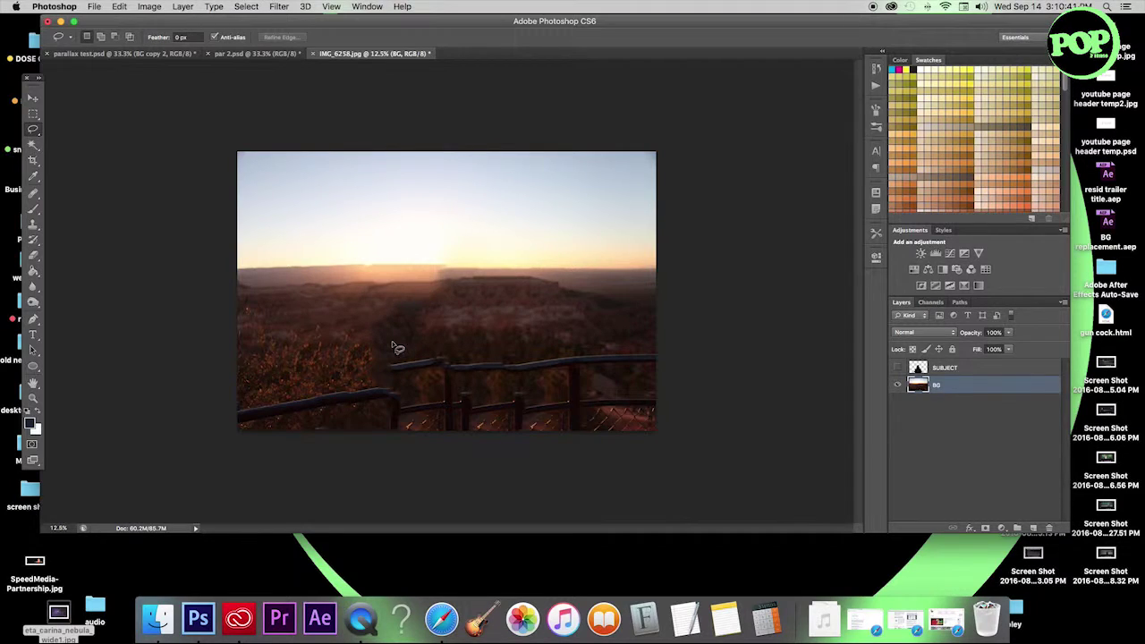
# - Toggle the SUBJECT layer's visibility to compare the filled background with the composite, and leave the layer shown
pyautogui.click(897, 367)
pyautogui.click(896, 368)
pyautogui.click(897, 368)
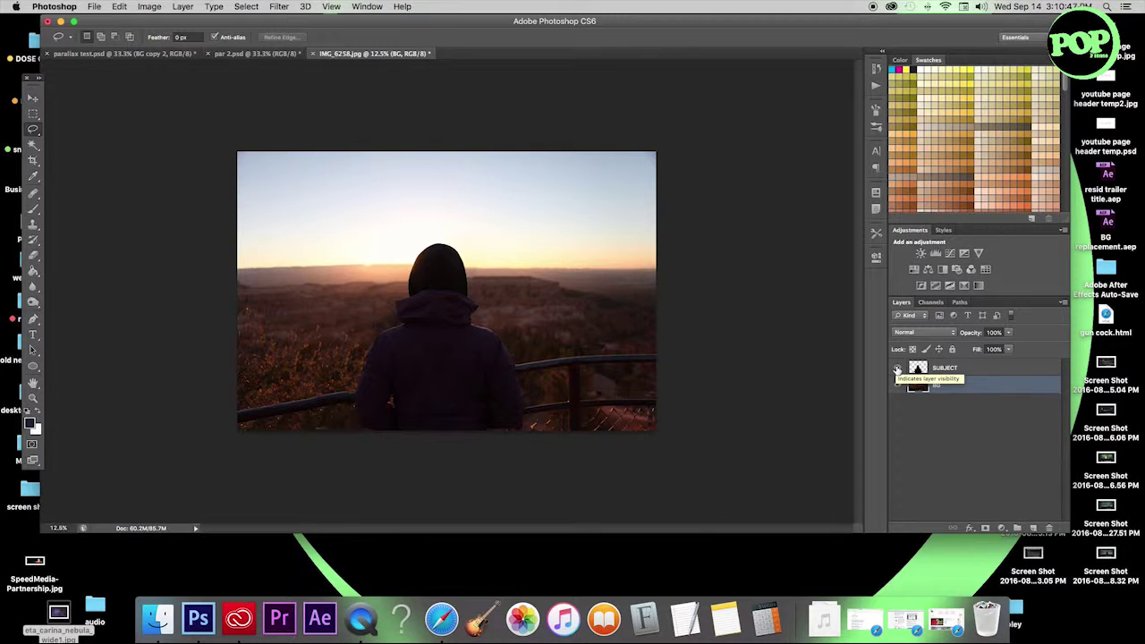
pyautogui.click(897, 368)
pyautogui.click(897, 367)
pyautogui.click(897, 367)
pyautogui.click(897, 368)
pyautogui.click(898, 369)
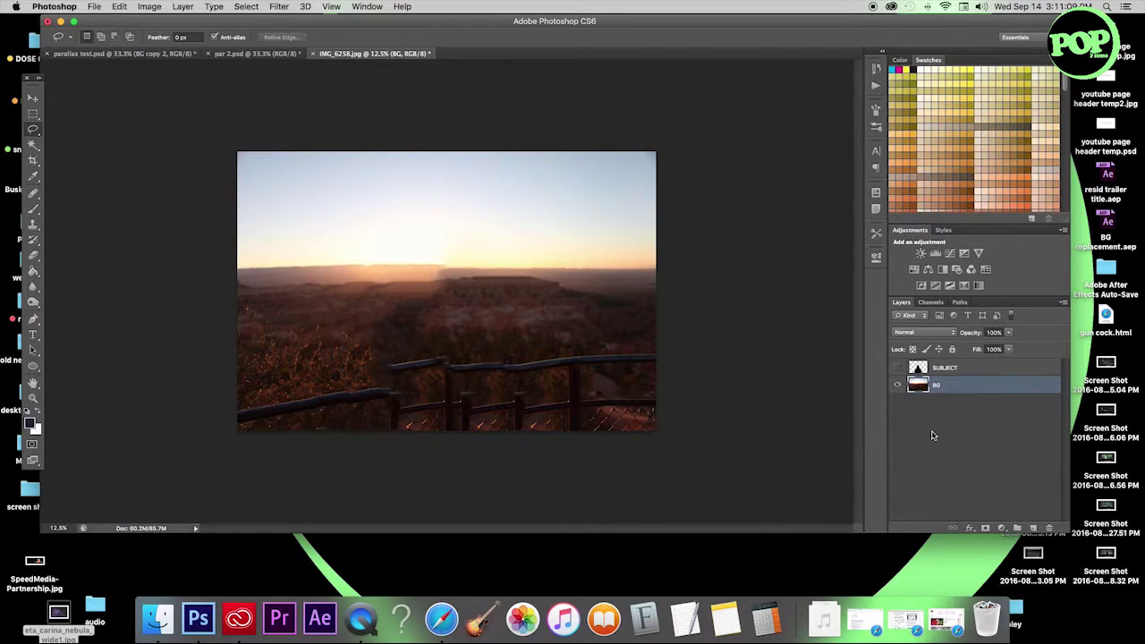
pyautogui.click(898, 368)
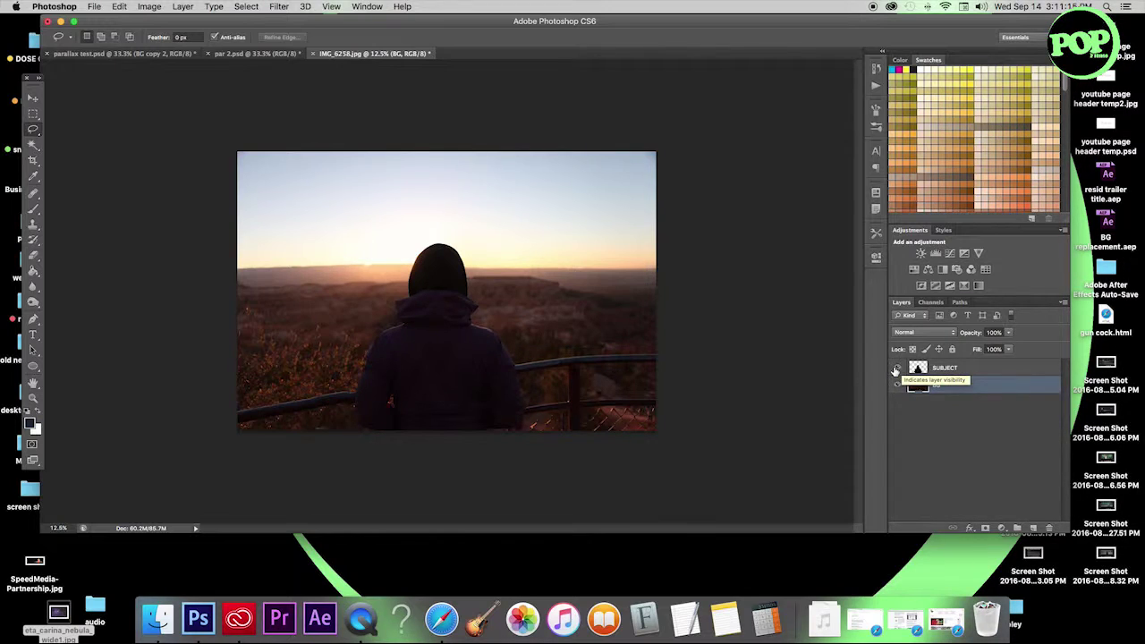
# - Display the Timeline and create a video timeline from the SUBJECT and BG layers
pyautogui.click(362, 7)
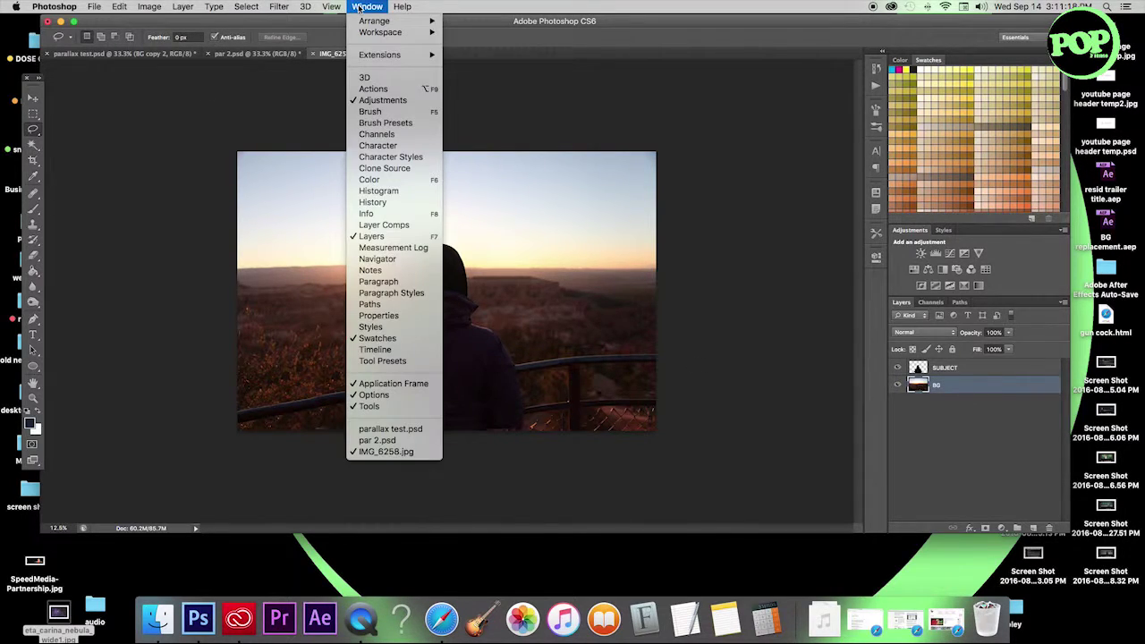
pyautogui.click(407, 352)
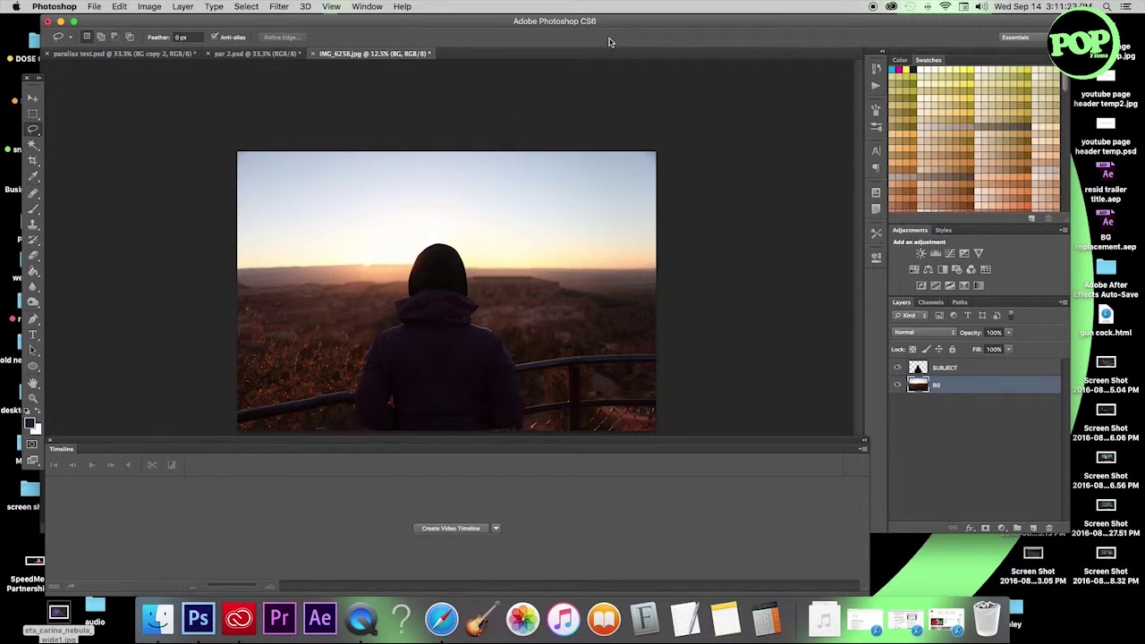
pyautogui.click(497, 529)
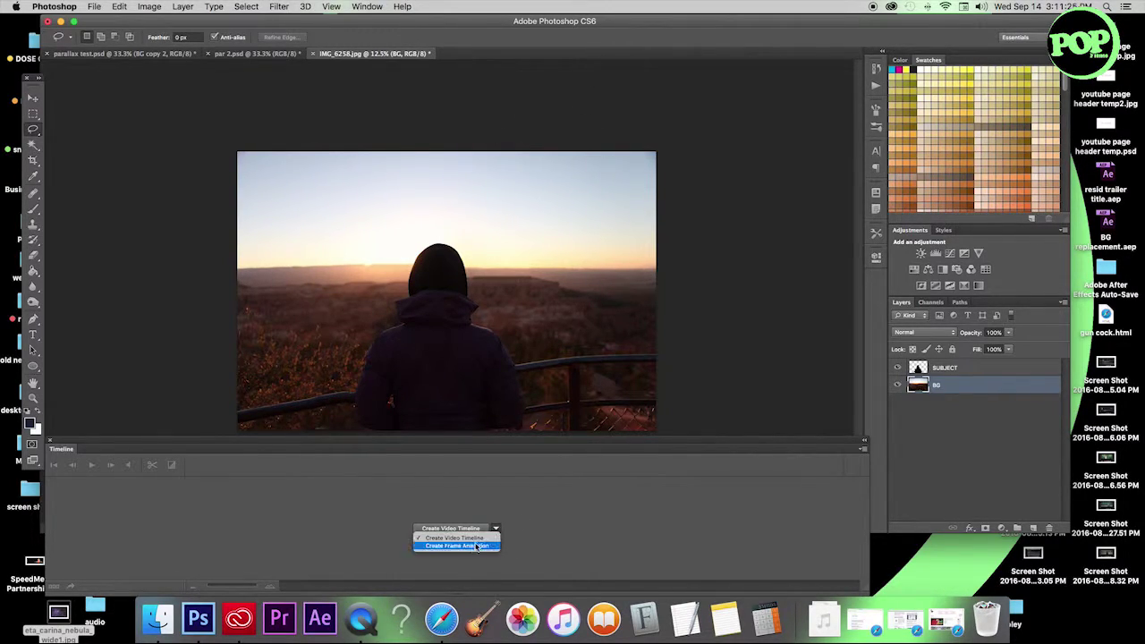
pyautogui.click(524, 512)
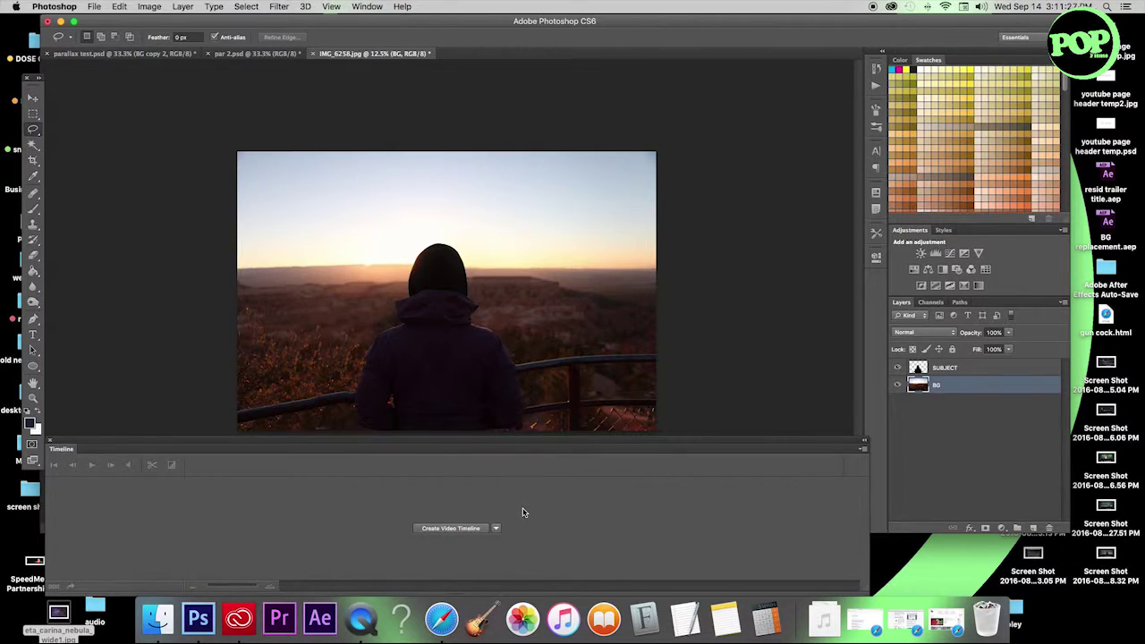
pyautogui.click(451, 529)
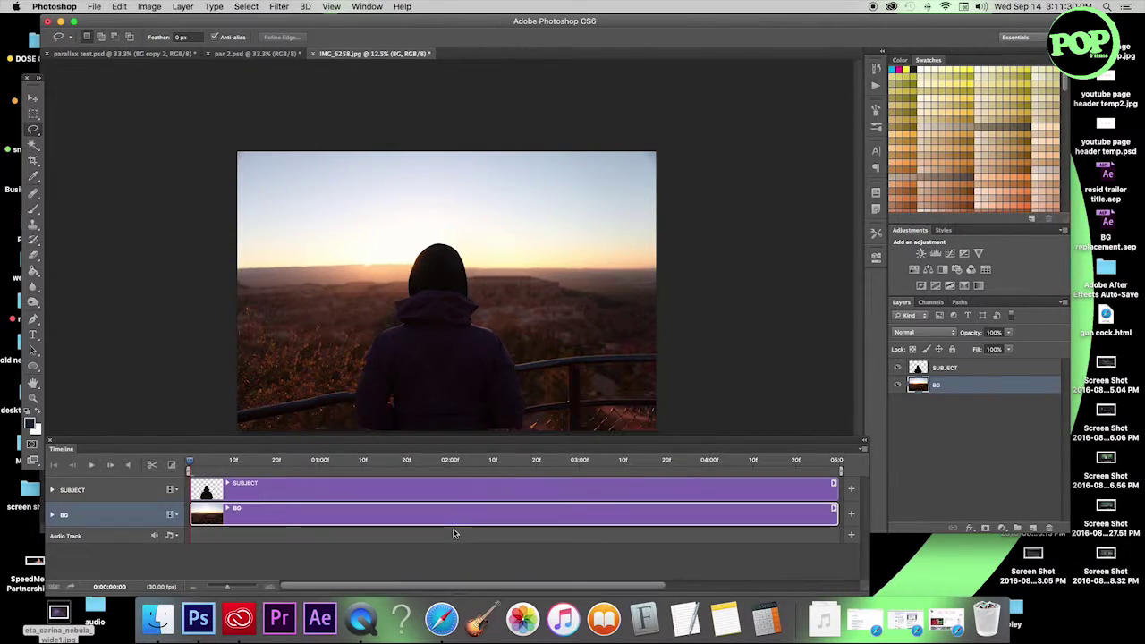
# - Add Position keyframes to the SUBJECT layer at the timeline's start and at 0:00:04:29
pyautogui.click(52, 490)
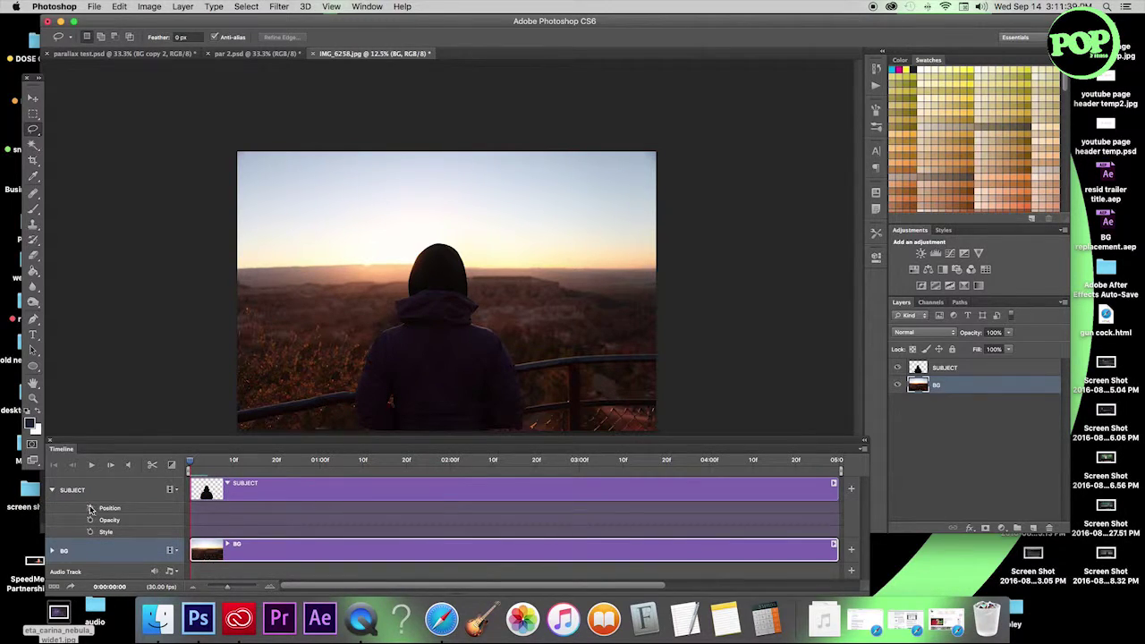
pyautogui.click(89, 508)
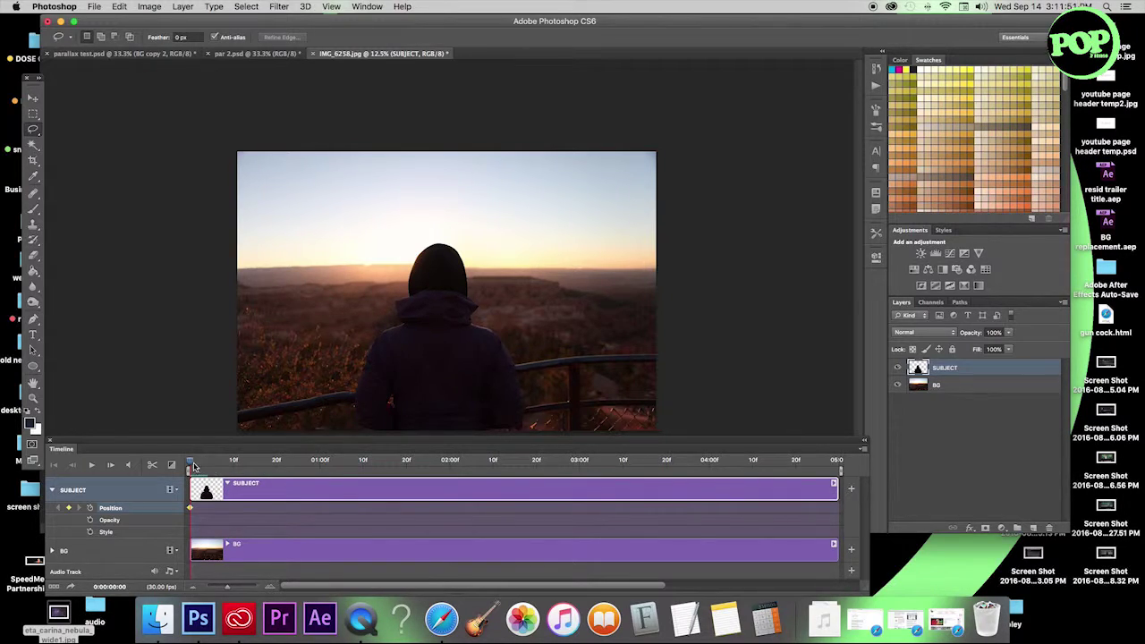
pyautogui.moveTo(189, 465); pyautogui.dragTo(836, 458)
pyautogui.click(70, 508)
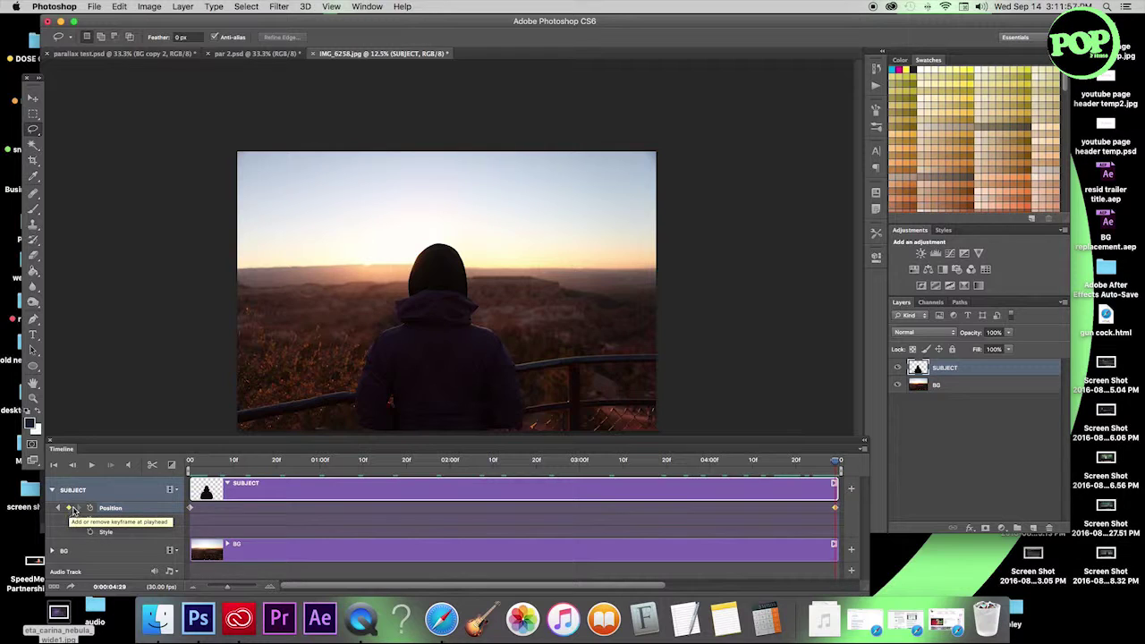
pyautogui.press('super+t')
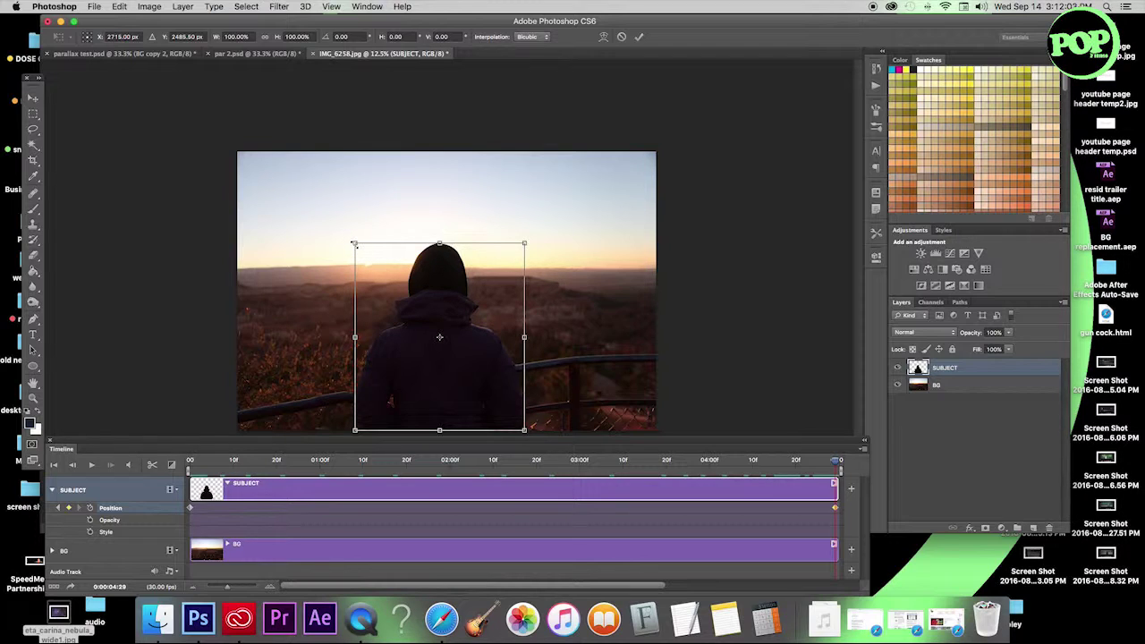
pyautogui.moveTo(354, 242); pyautogui.dragTo(278, 205)
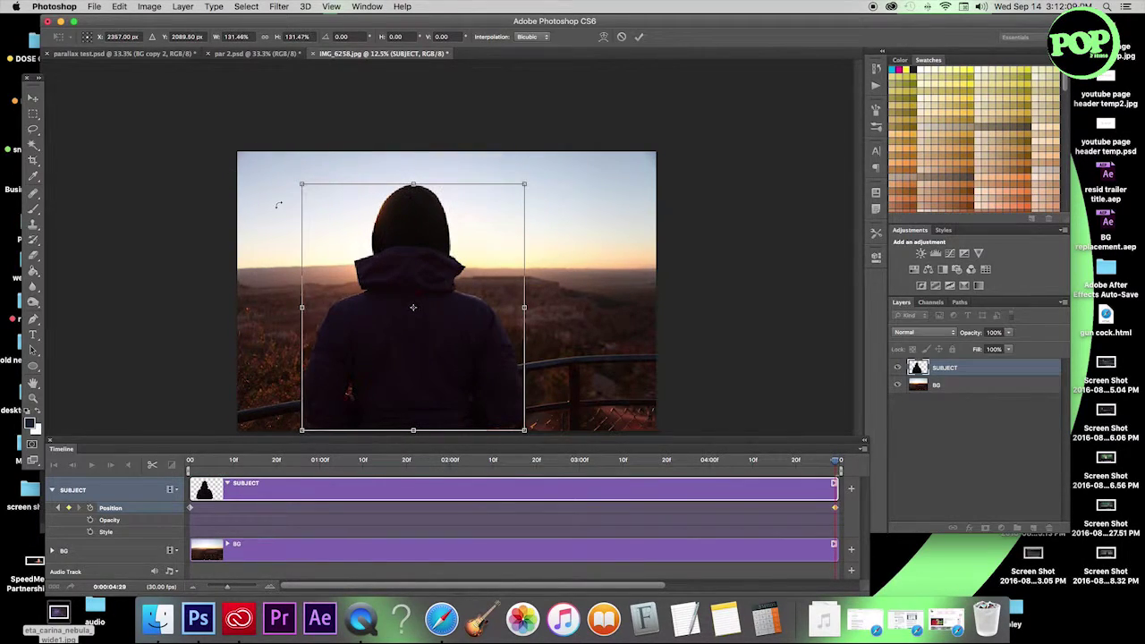
pyautogui.press('Escape')
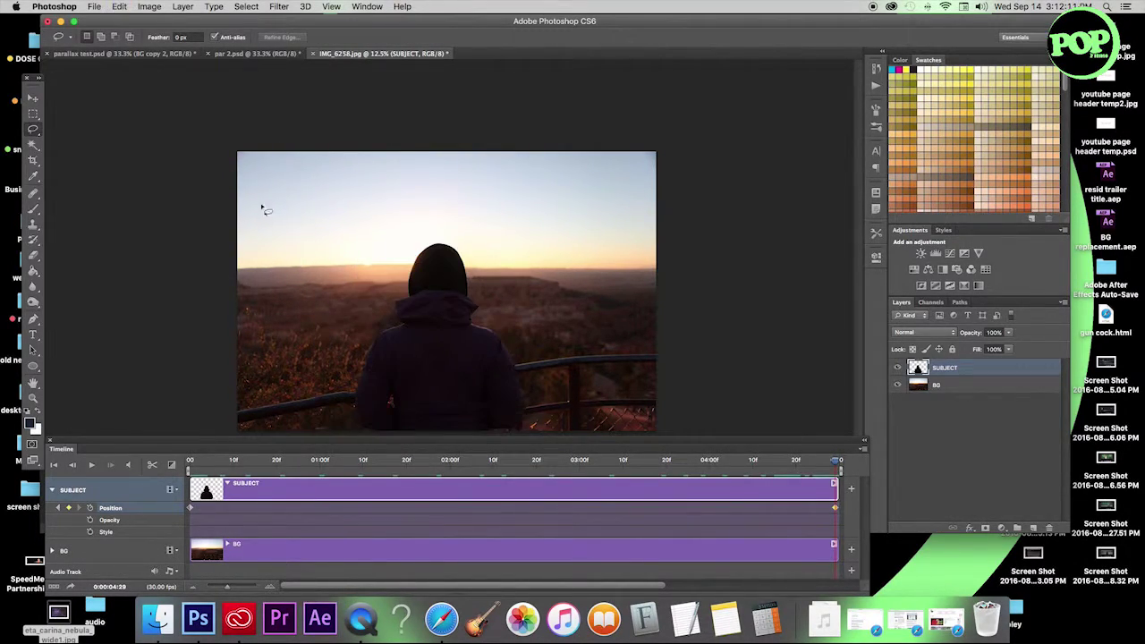
# - Convert the SUBJECT layer and the BG layer to Smart Objects
pyautogui.rightClick(966, 369)
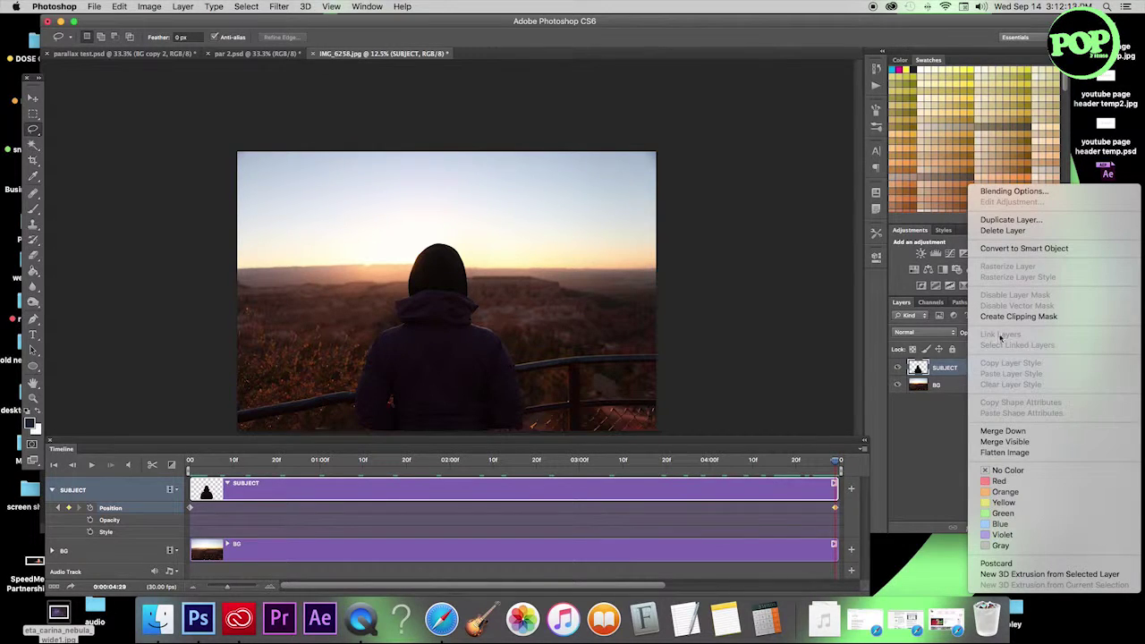
pyautogui.click(1007, 249)
pyautogui.rightClick(955, 390)
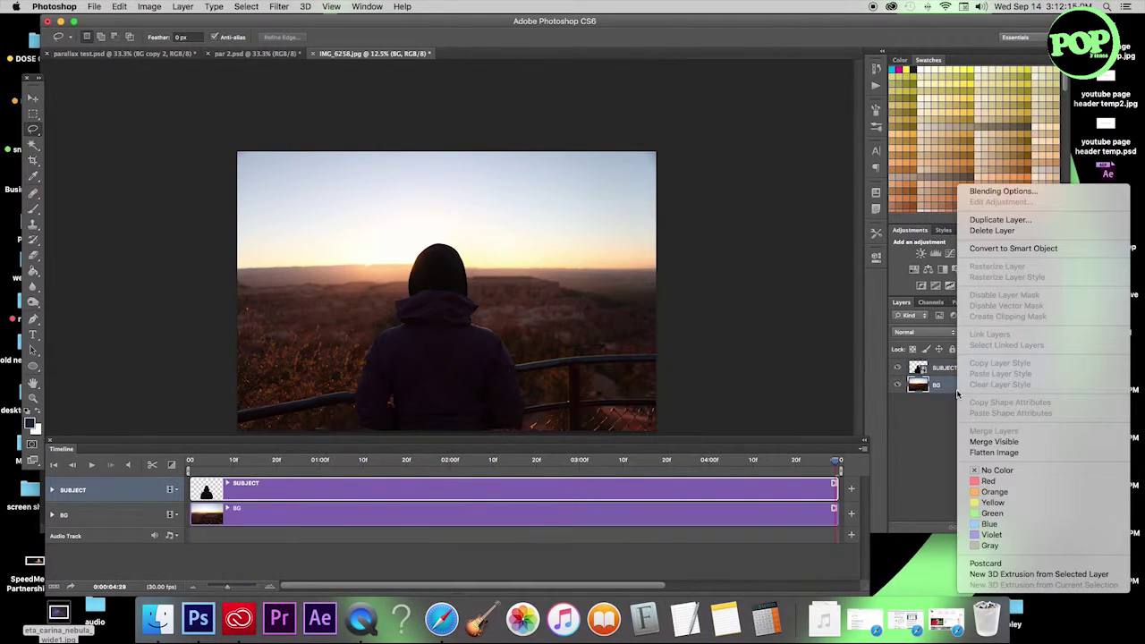
pyautogui.click(984, 249)
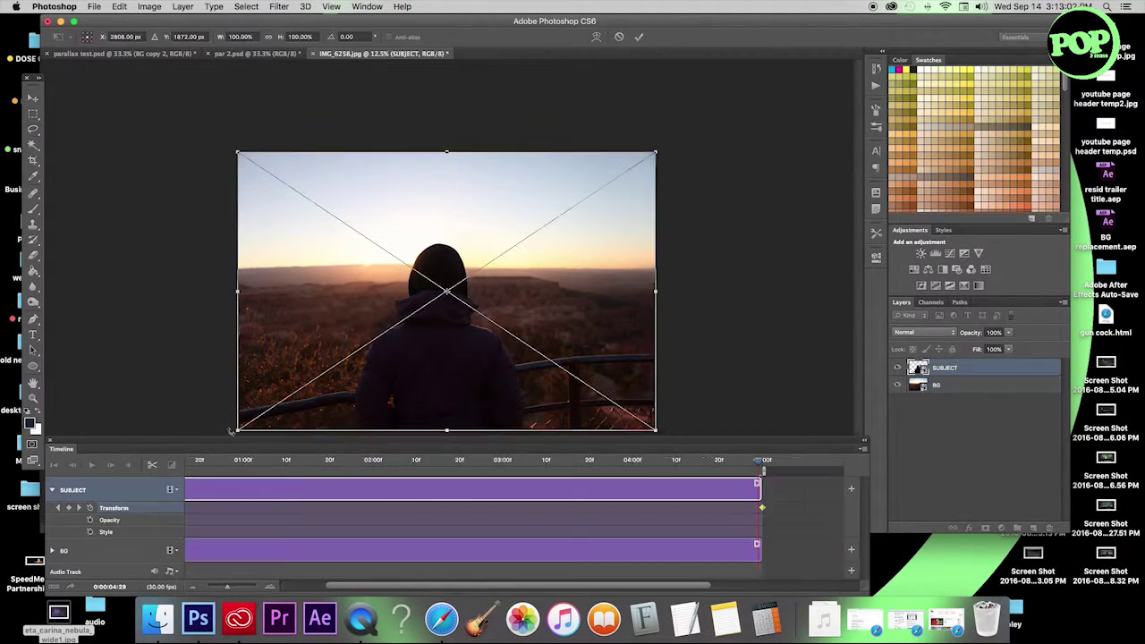
# - At 0:00:04:29, scale the SUBJECT layer to about 135% and reposition the person slightly right of the image's centre
pyautogui.press('Return')
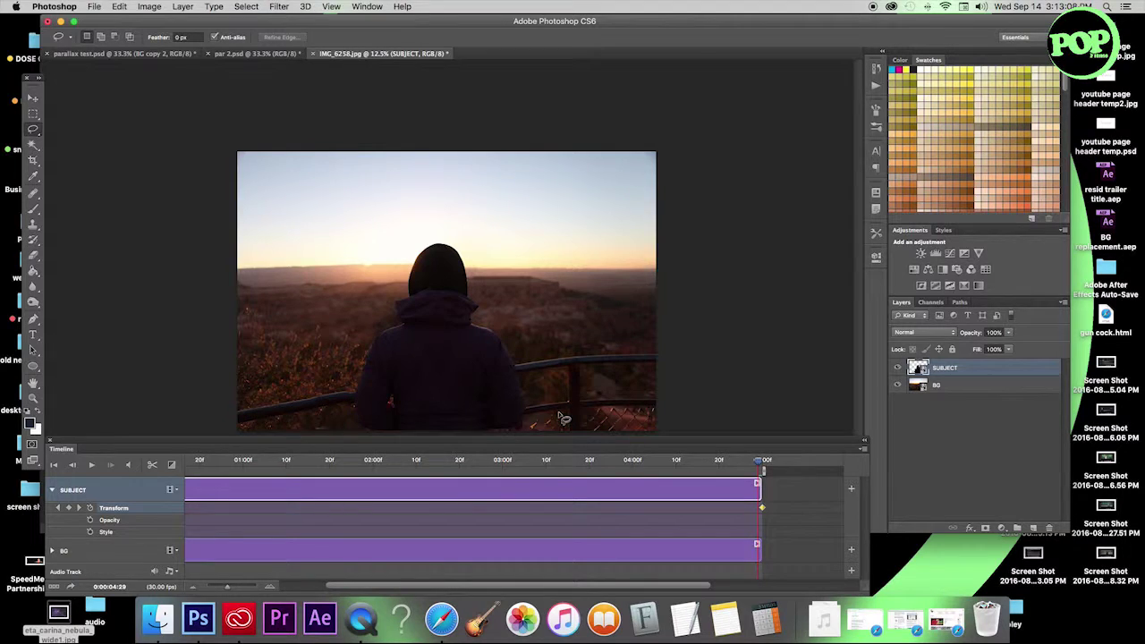
pyautogui.press('super+t')
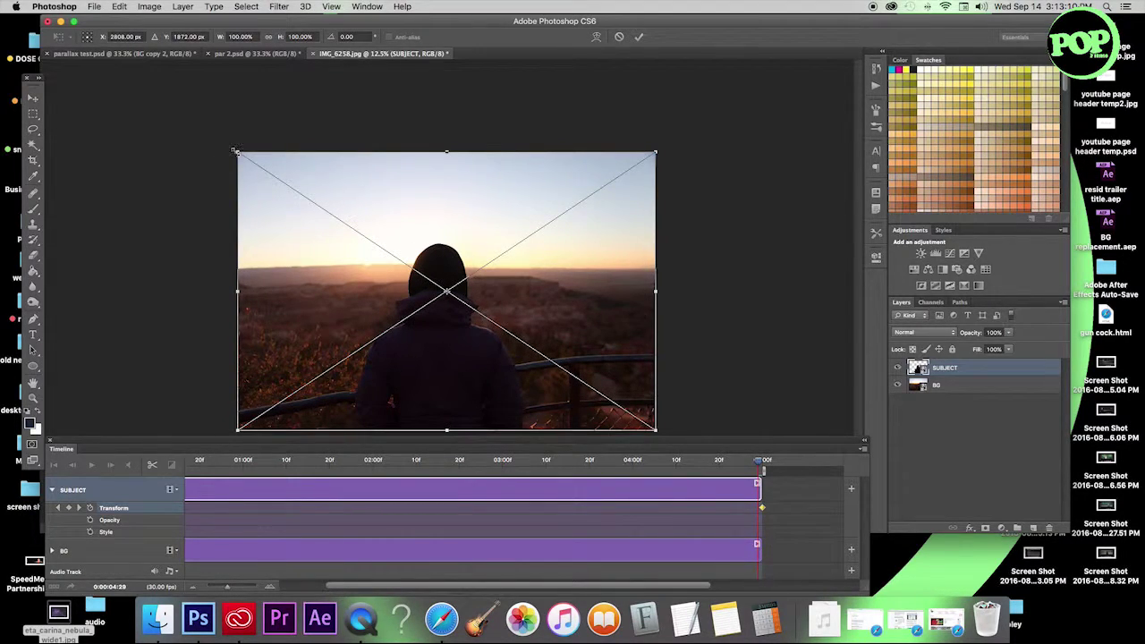
pyautogui.moveTo(235, 153); pyautogui.dragTo(78, 68)
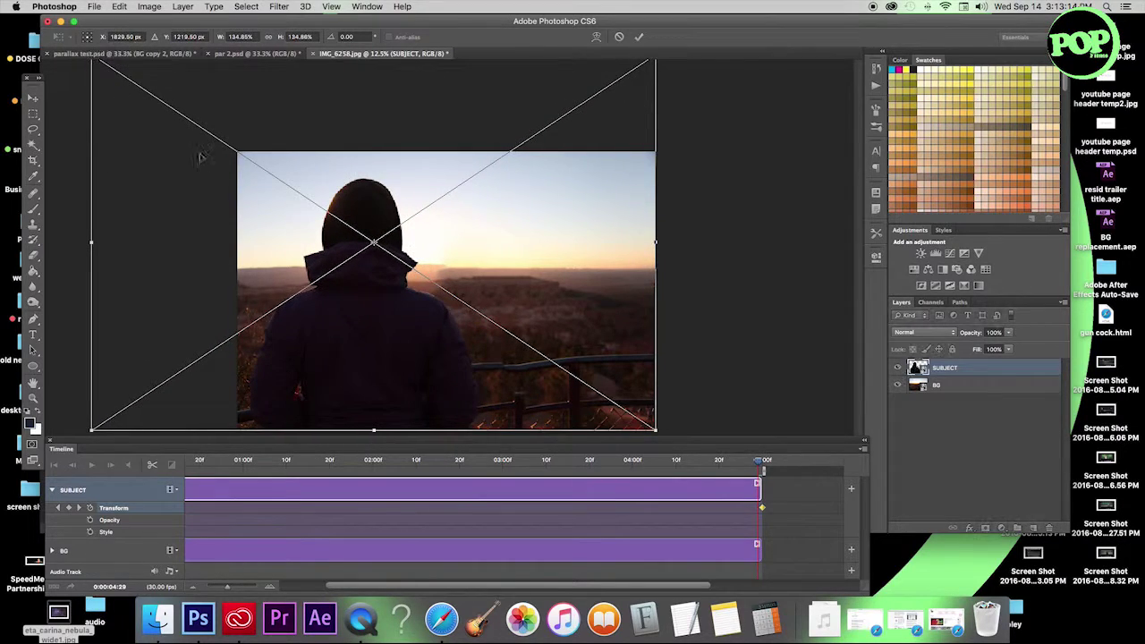
pyautogui.moveTo(231, 198); pyautogui.dragTo(7, 225)
pyautogui.moveTo(40, 221); pyautogui.dragTo(341, 221)
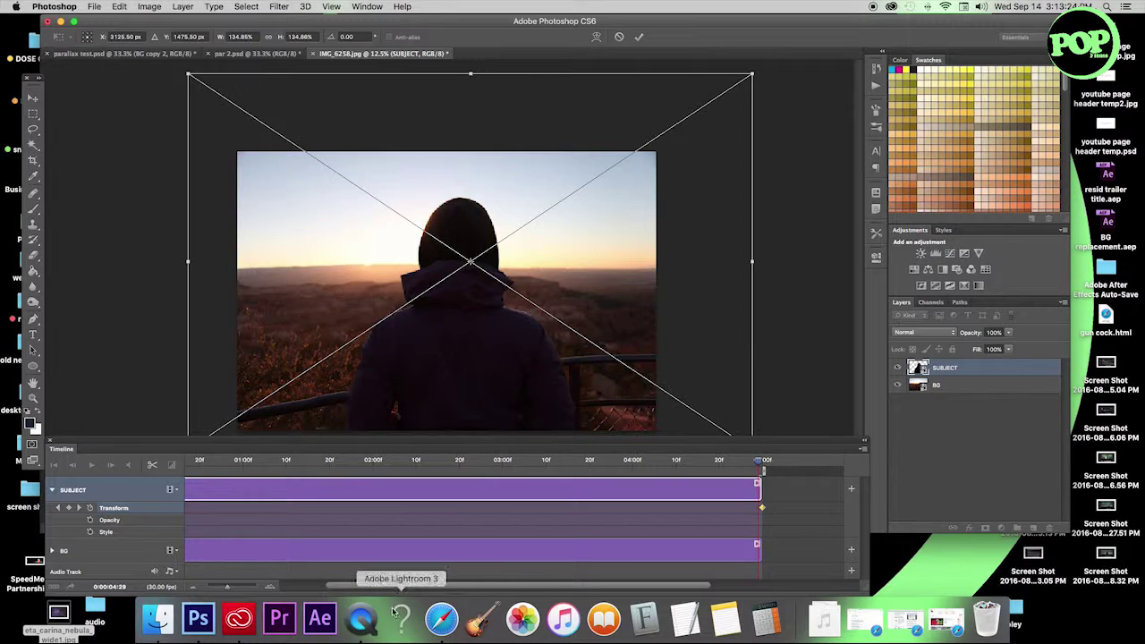
pyautogui.hscroll(-5, 250, 514)
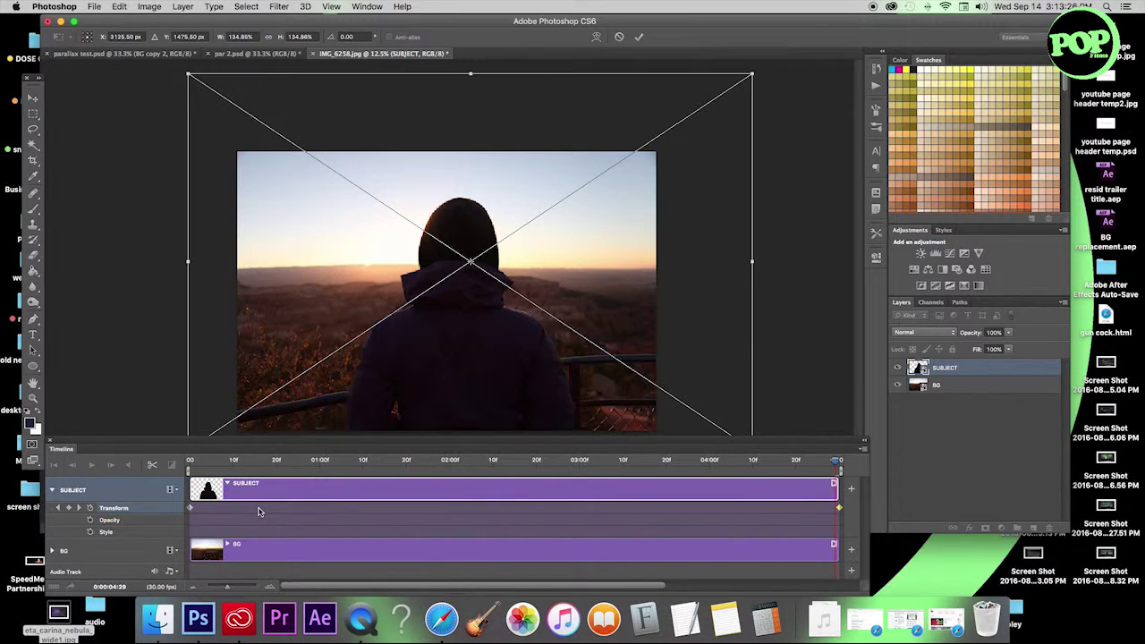
pyautogui.press('l')
# - Play the timeline from the start to preview the SUBJECT layer's scaling animation, and stop playback
pyautogui.click(191, 460)
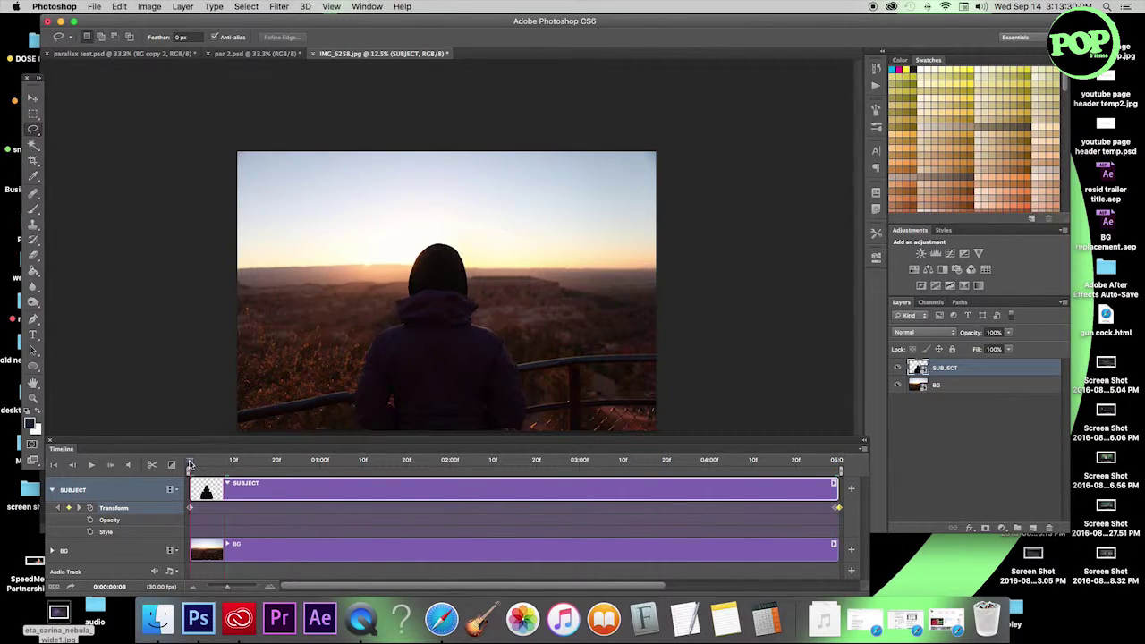
pyautogui.click(92, 465)
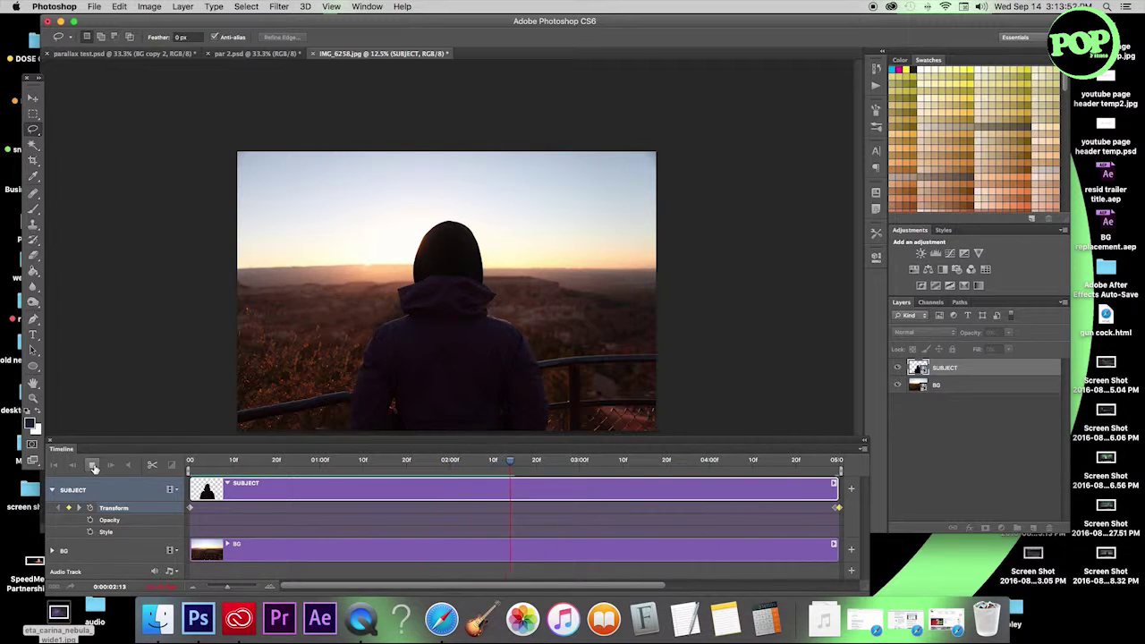
pyautogui.click(92, 465)
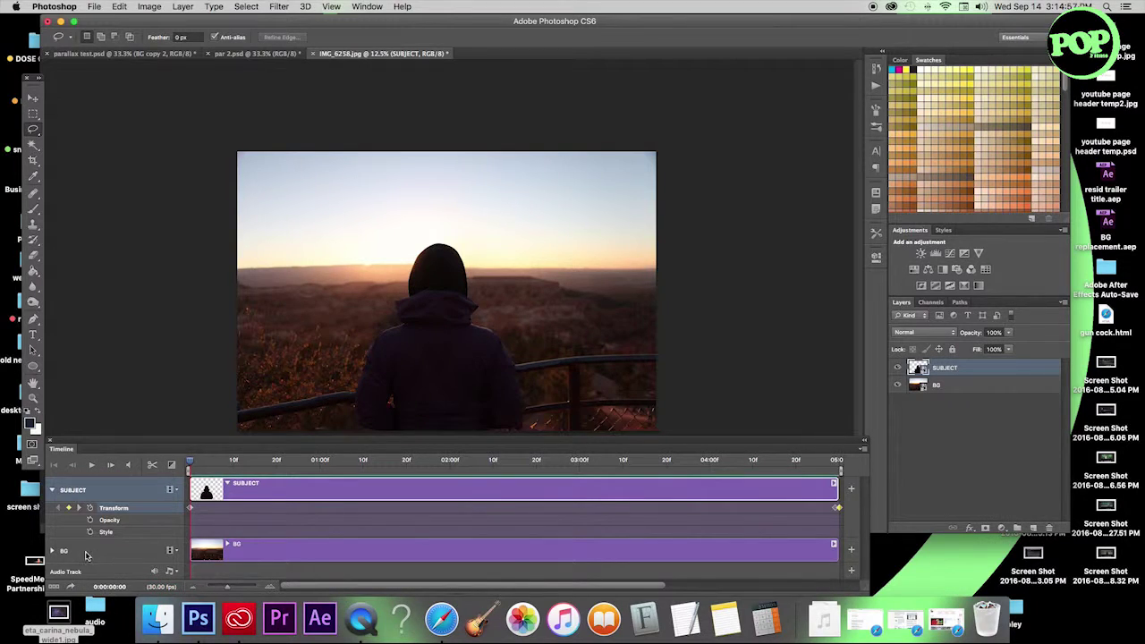
# - Collapse the SUBJECT track, expand the BG track, and add a Transform keyframe to BG at the timeline's start
pyautogui.click(51, 490)
pyautogui.click(52, 515)
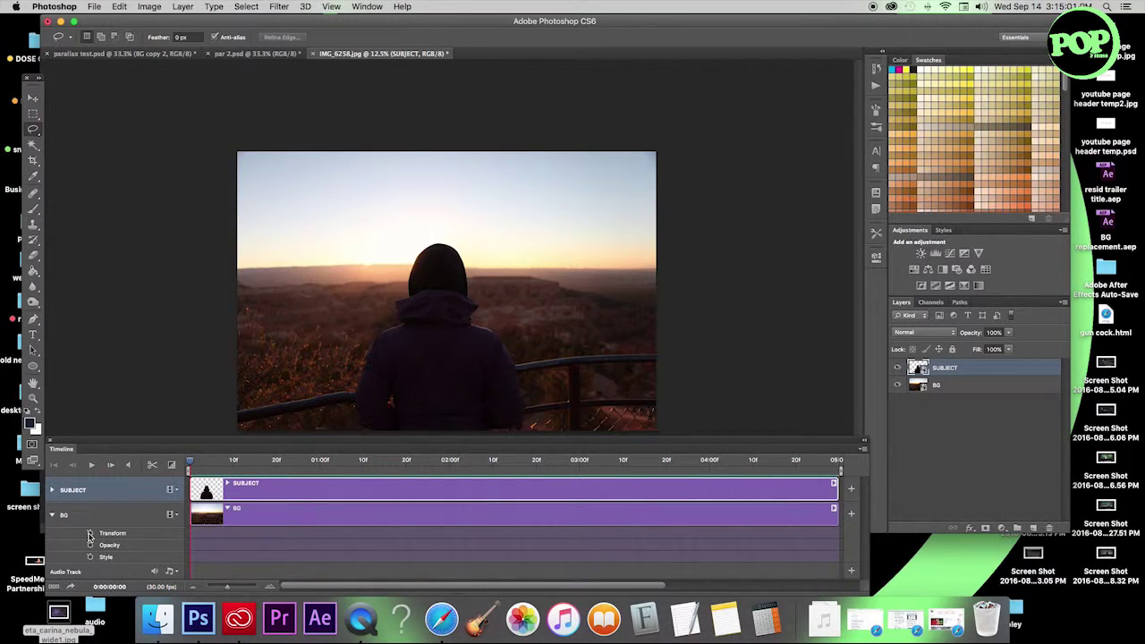
pyautogui.click(91, 535)
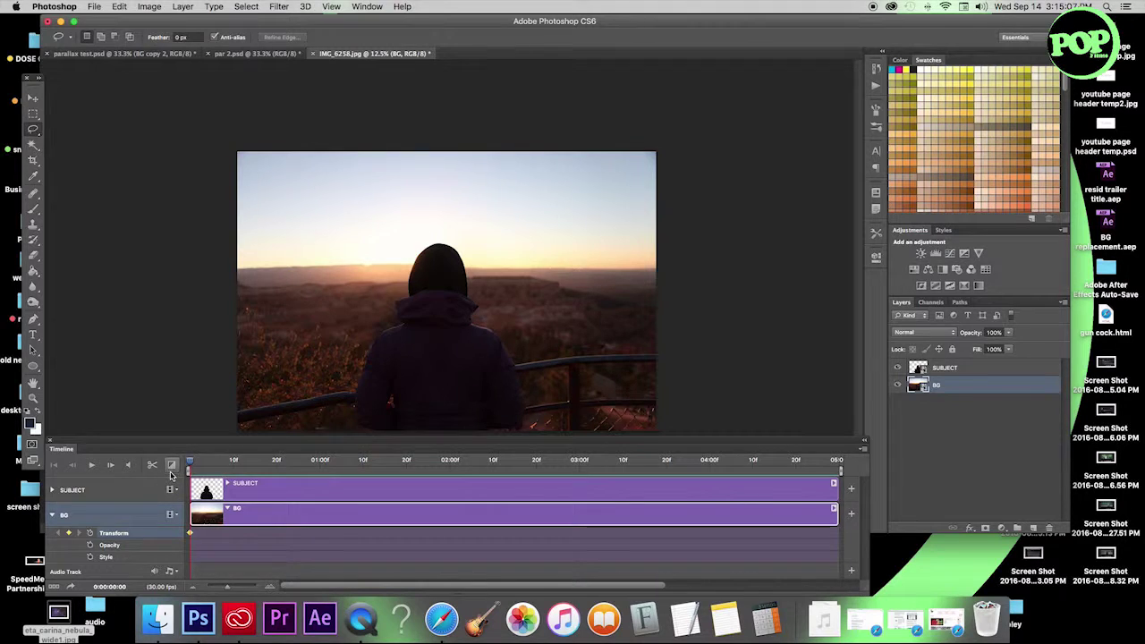
# - At the timeline's start, scale the BG layer up to about 126% and position it to cover the whole canvas
pyautogui.press('super+t')
pyautogui.moveTo(237, 152); pyautogui.dragTo(118, 75)
pyautogui.moveTo(238, 234); pyautogui.dragTo(295, 289)
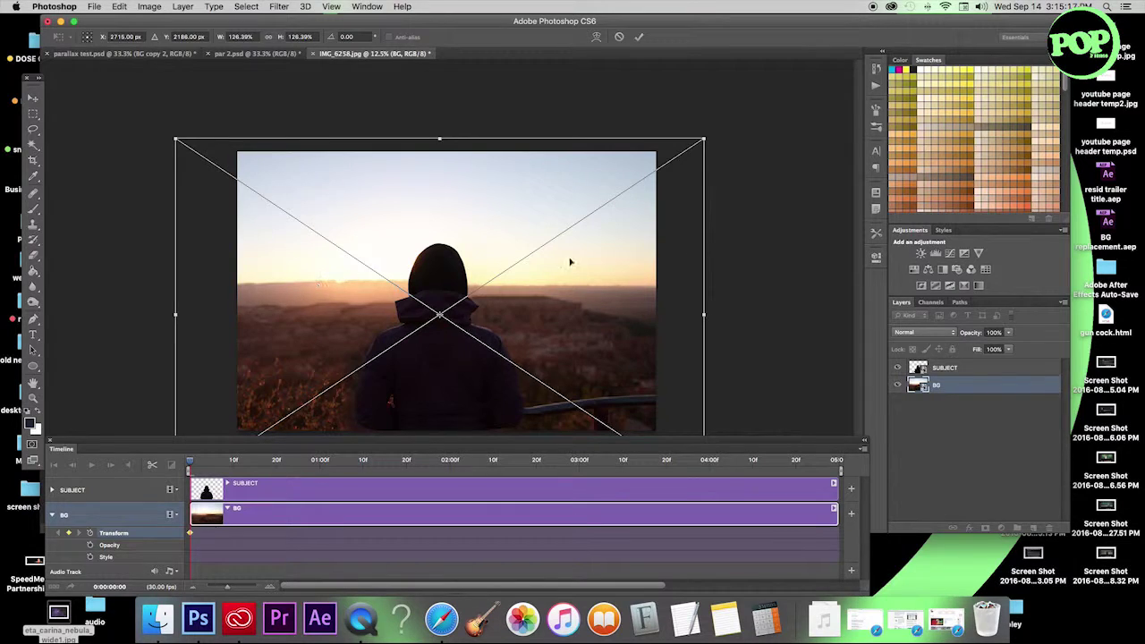
pyautogui.moveTo(781, 445)
pyautogui.mouseDown()
pyautogui.moveTo(774, 535)
pyautogui.moveTo(777, 441)
pyautogui.mouseUp()
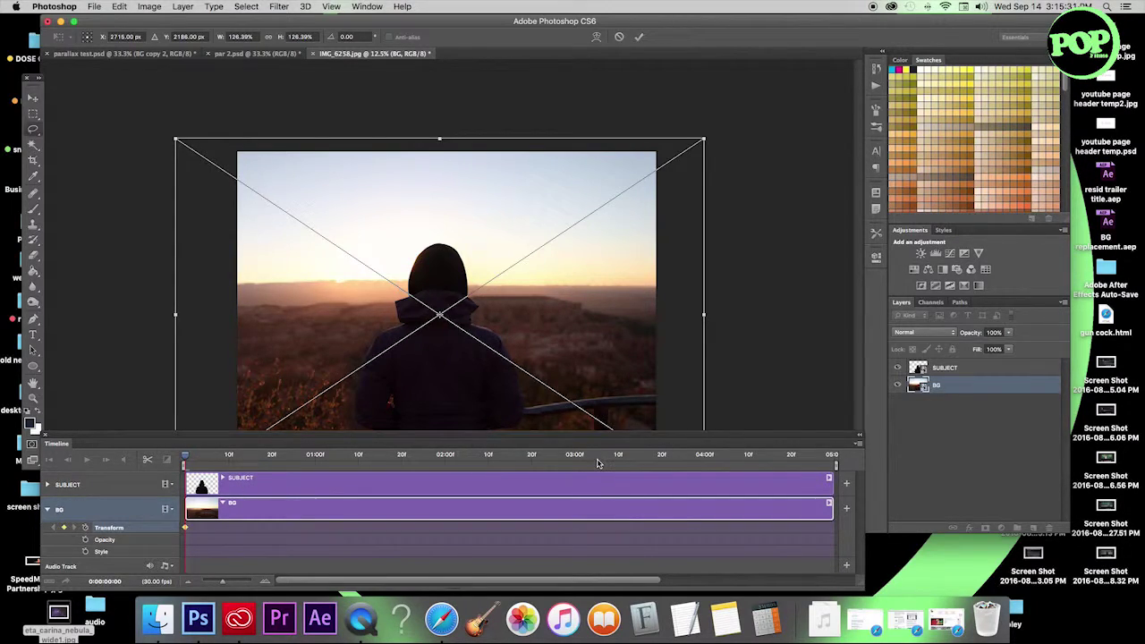
pyautogui.press('Return')
# - At 0:00:04:29, add a second BG Transform keyframe with the background scaled down to about 105%, still covering the canvas
pyautogui.moveTo(319, 454); pyautogui.dragTo(832, 460)
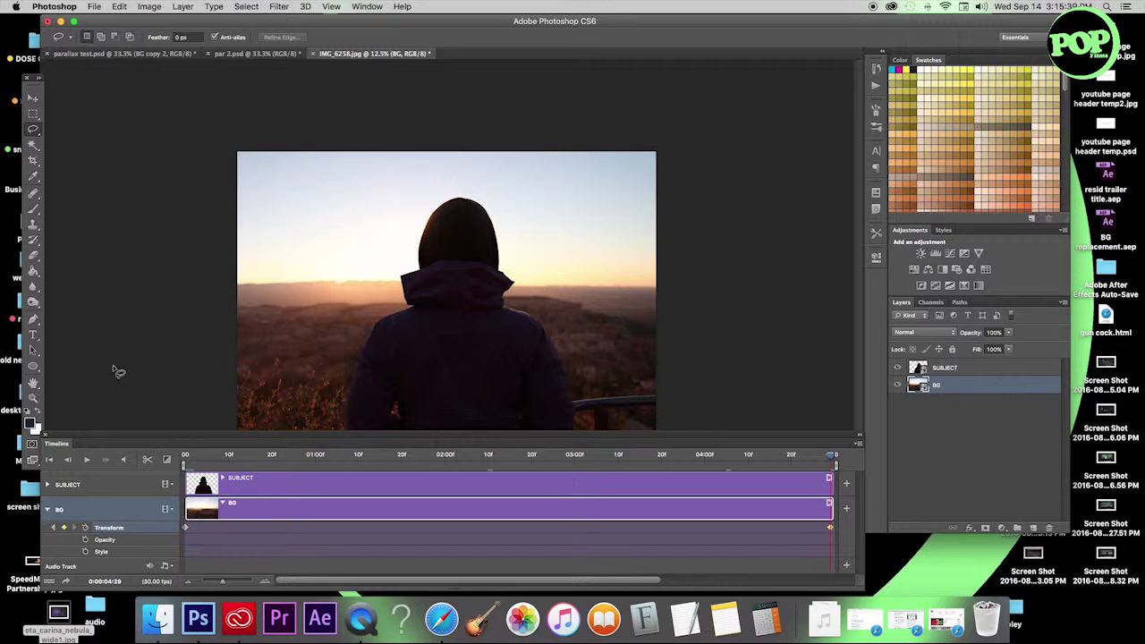
pyautogui.press('super+t')
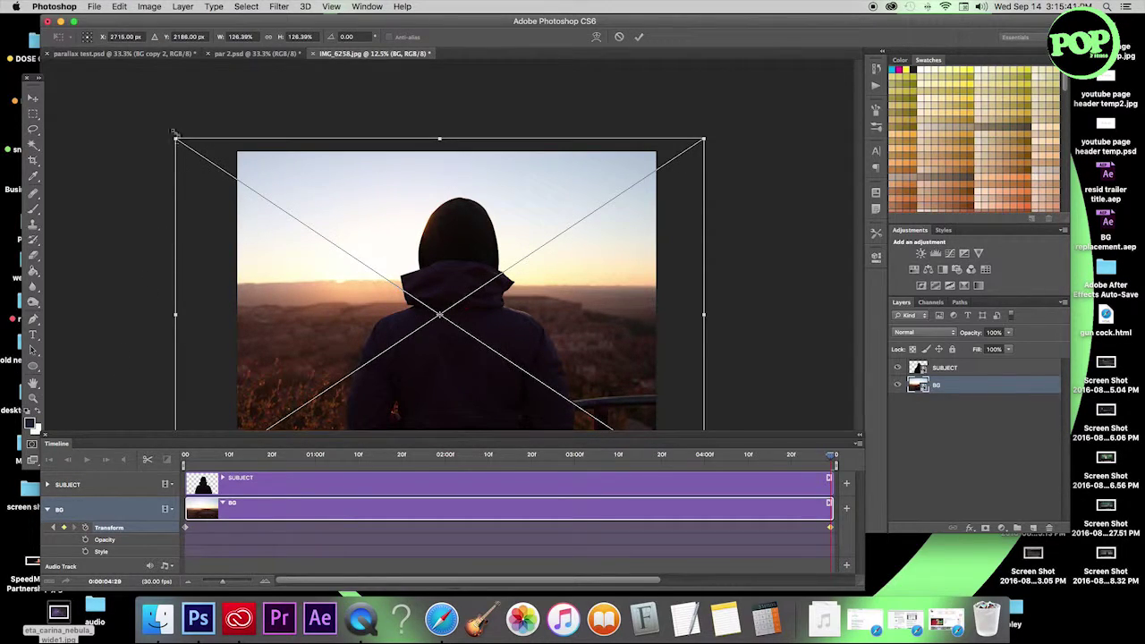
pyautogui.moveTo(176, 139); pyautogui.dragTo(286, 210)
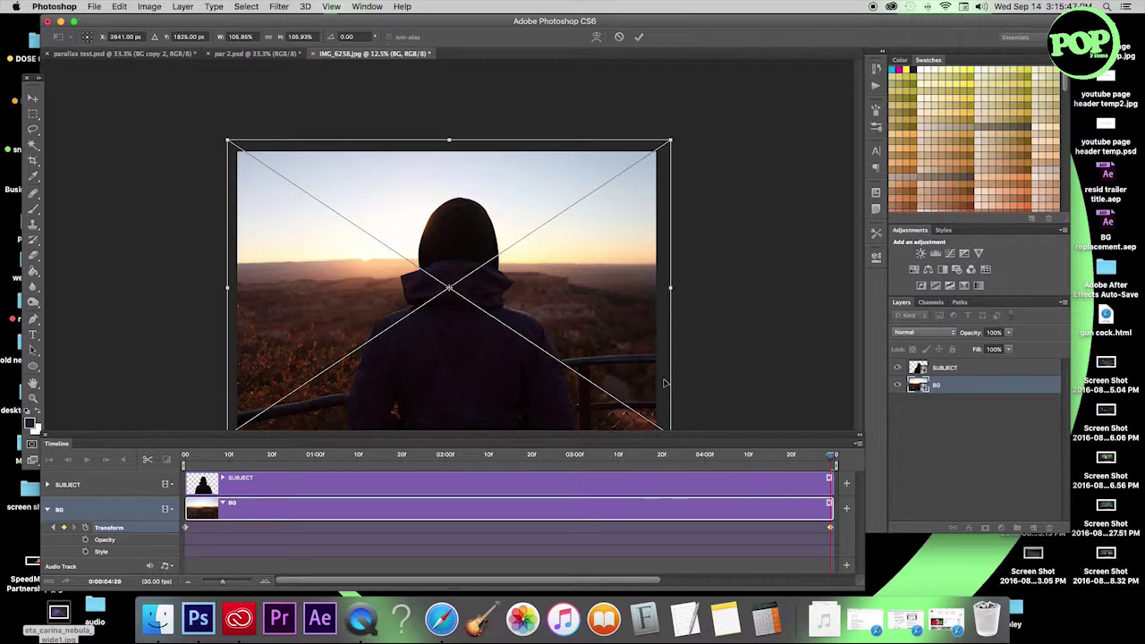
pyautogui.press('super+minus')
pyautogui.press('super+minus')
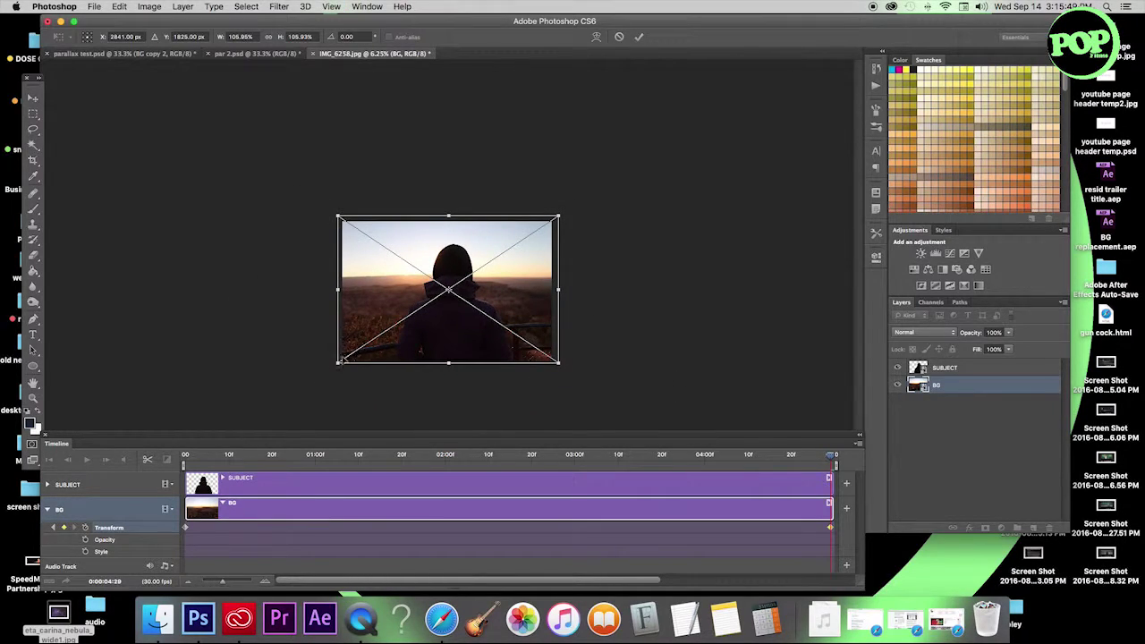
pyautogui.moveTo(335, 365); pyautogui.dragTo(340, 362)
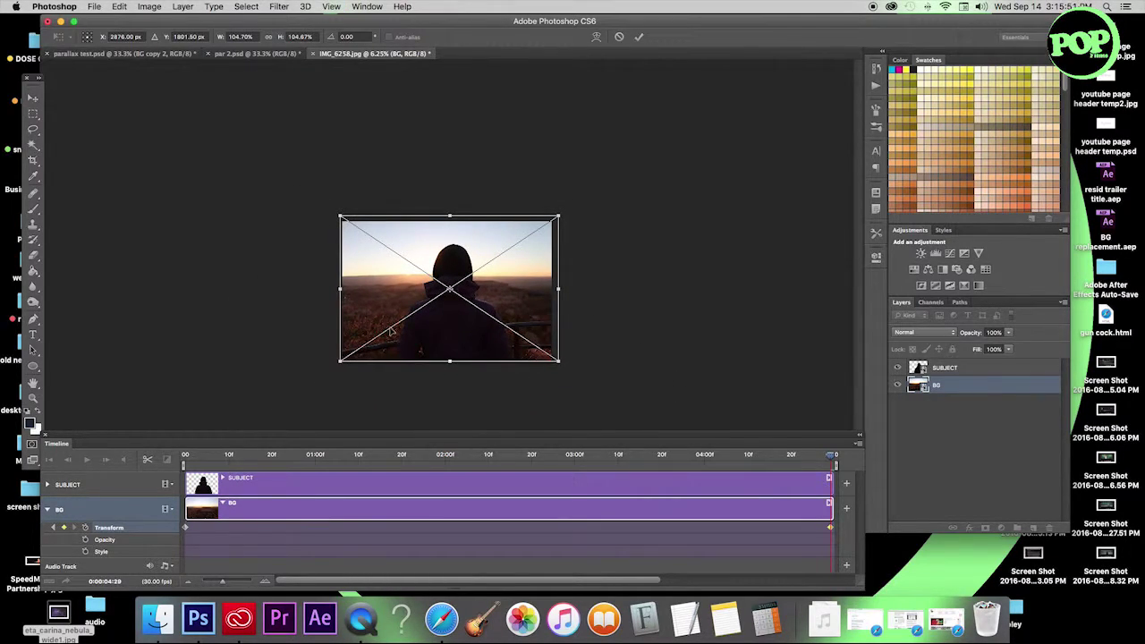
pyautogui.press('l')
pyautogui.press('Return')
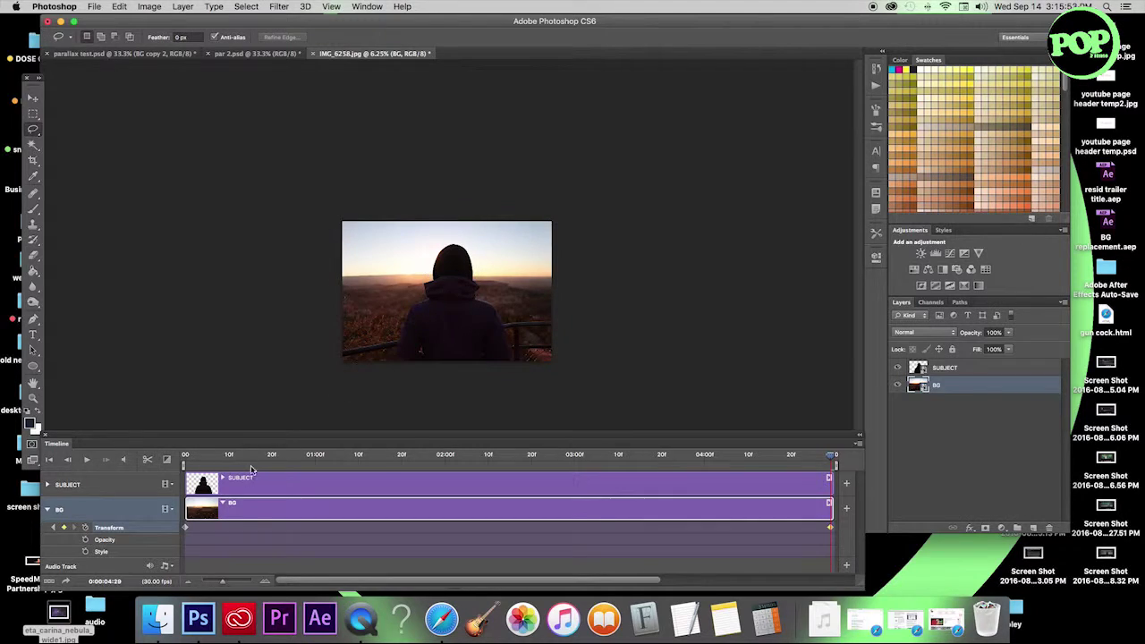
# - Scrub through the timeline from the start to preview both layers' animation, and return the playhead to 0:00:00:00
pyautogui.click(187, 456)
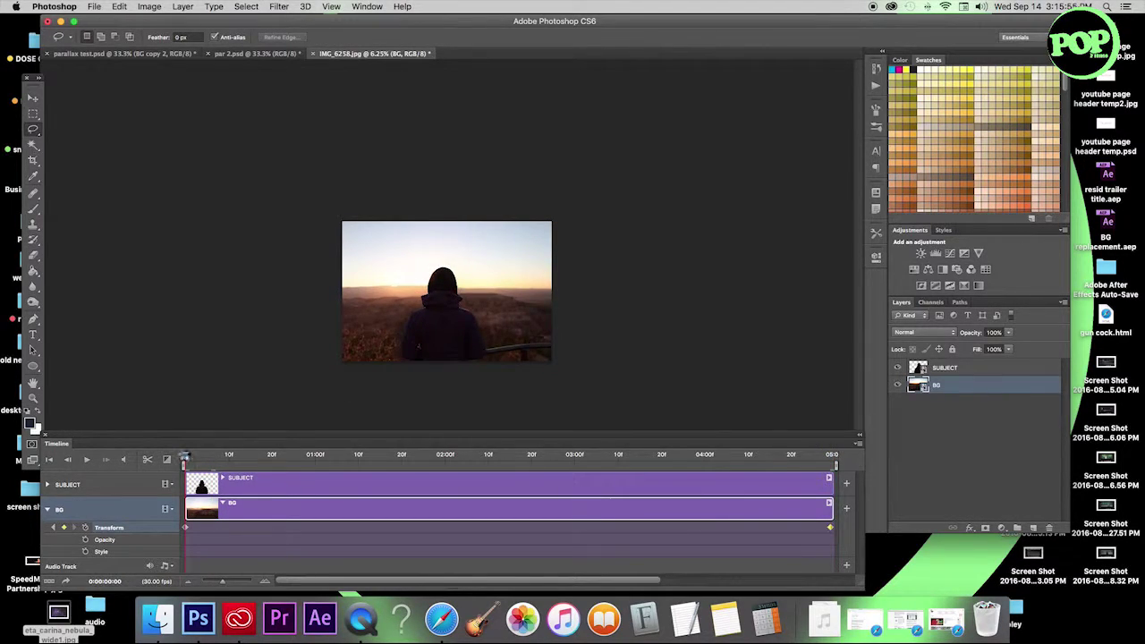
pyautogui.moveTo(186, 457); pyautogui.dragTo(570, 464)
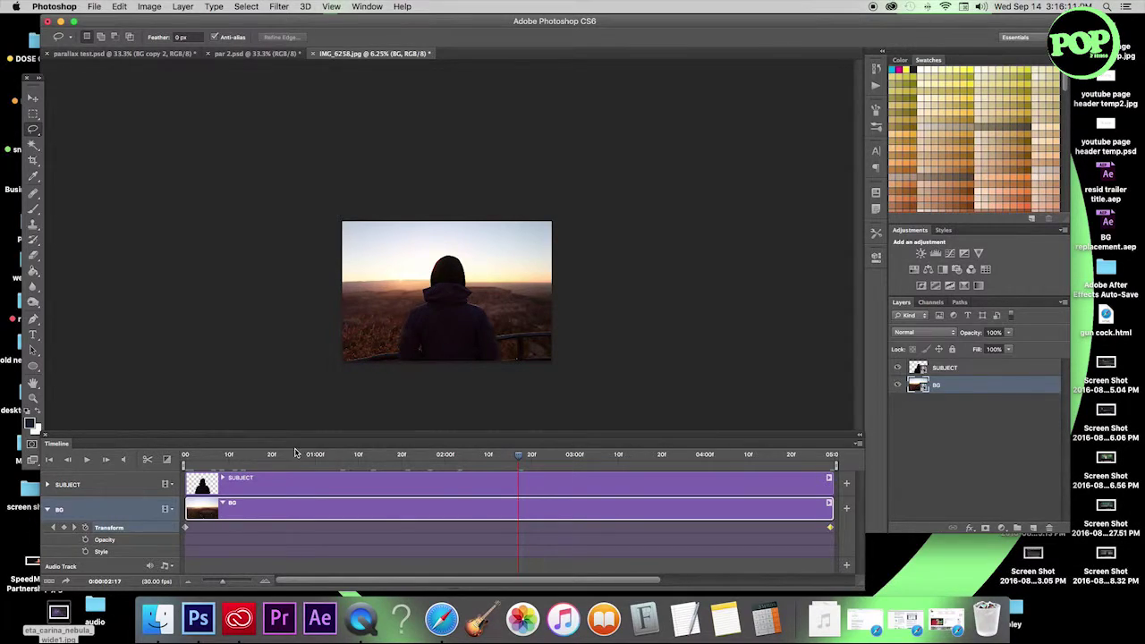
pyautogui.moveTo(211, 457); pyautogui.dragTo(162, 454)
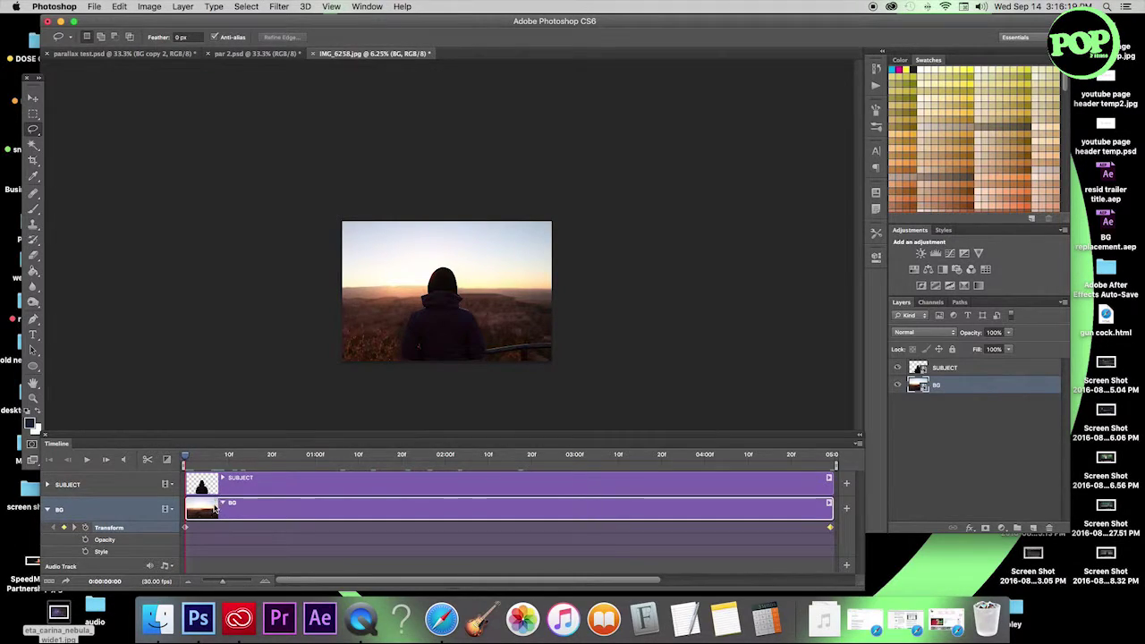
# - At the timeline's start, move the SUBJECT layer's person to the image's right edge, expand its track, and play the animation
pyautogui.click(238, 486)
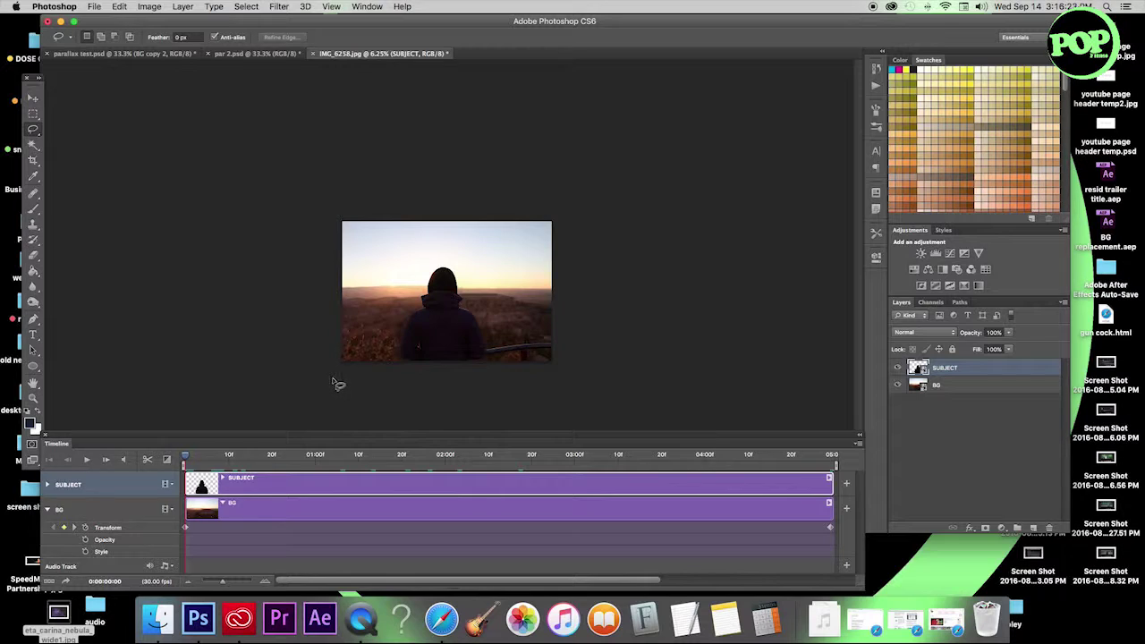
pyautogui.press('v')
pyautogui.moveTo(449, 320)
pyautogui.mouseDown()
pyautogui.moveTo(381, 319)
pyautogui.moveTo(542, 303)
pyautogui.moveTo(537, 333)
pyautogui.mouseUp()
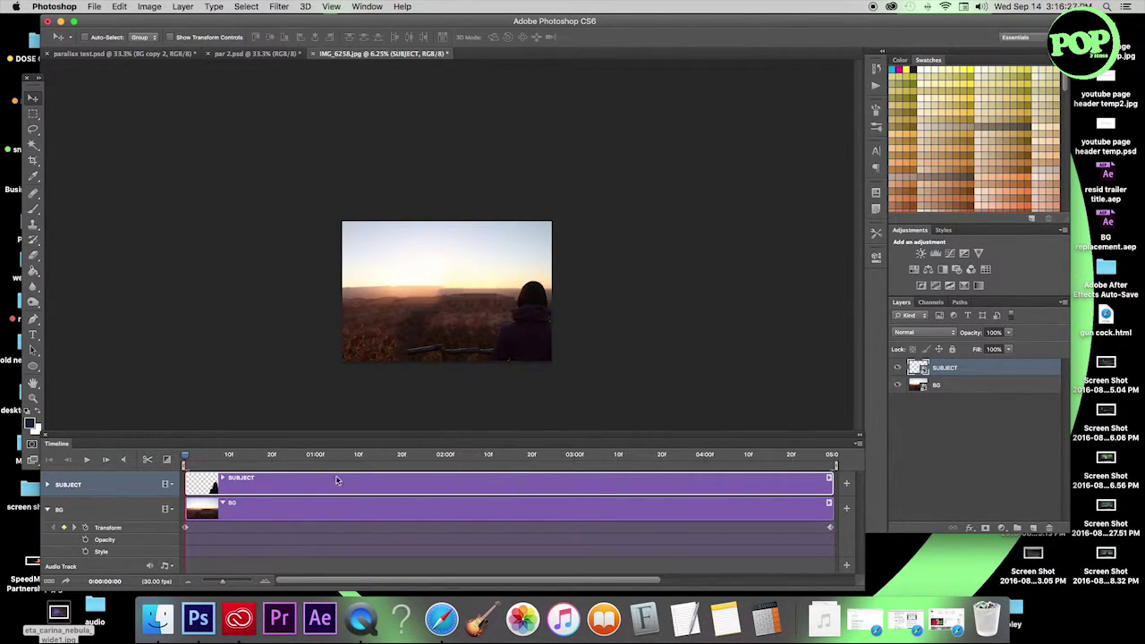
pyautogui.click(49, 485)
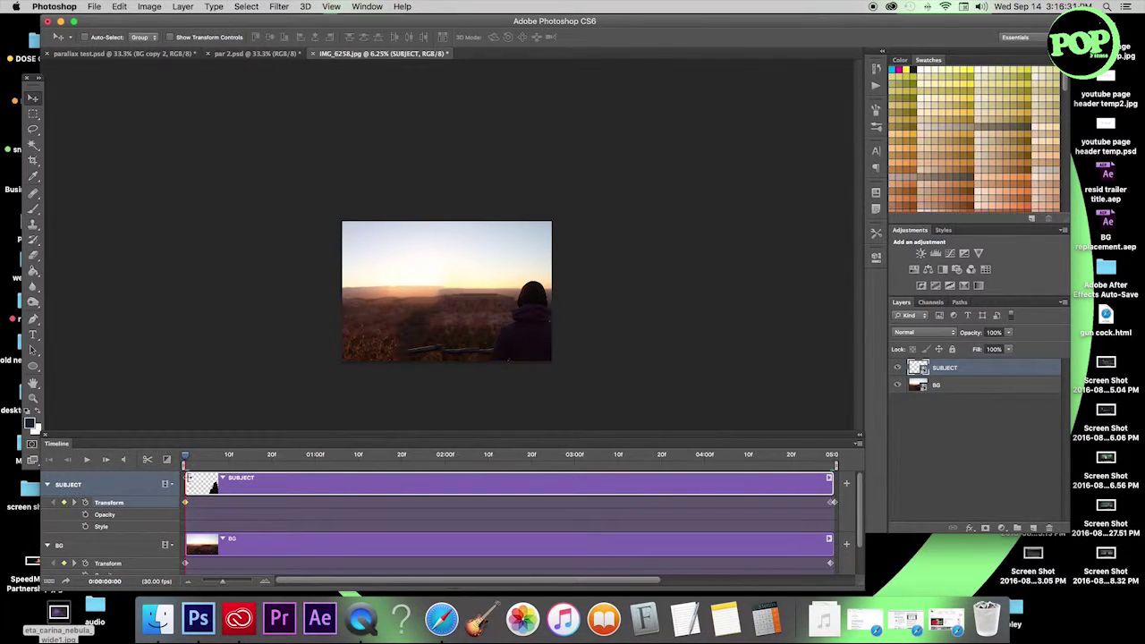
pyautogui.press('space')
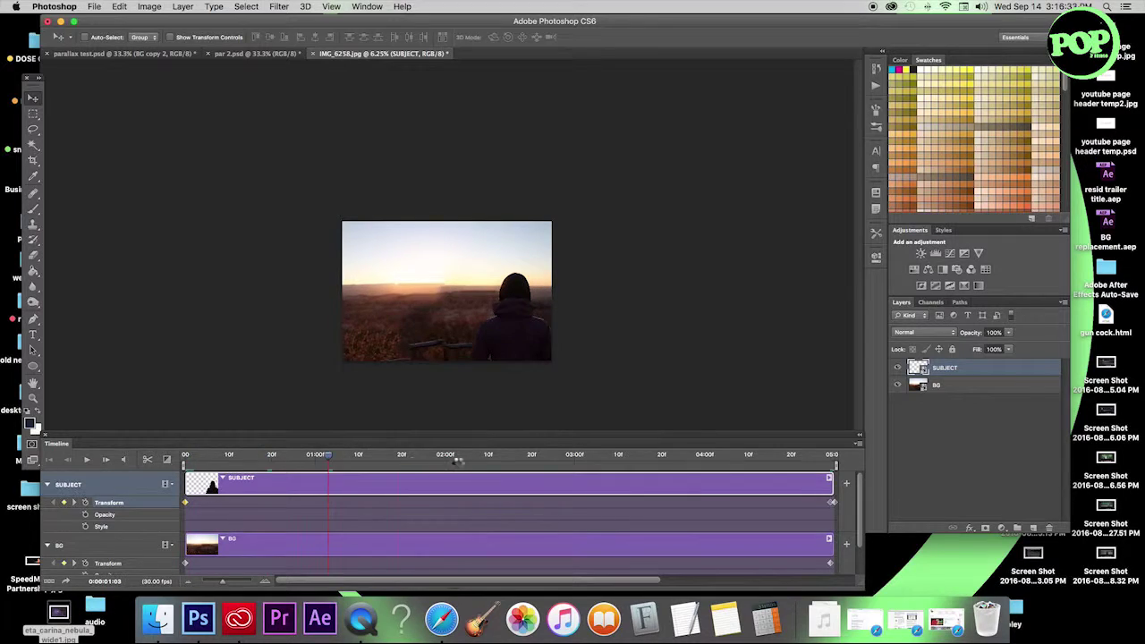